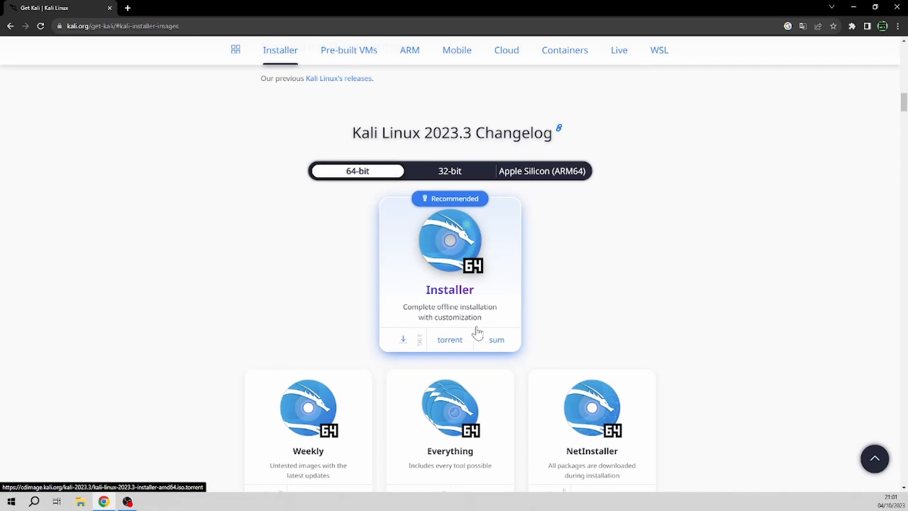
- Download the 64-bit kali-linux-2023.3-installer-amd64.iso image from the kali.org Installer card
{"action": "scroll", "coordinate": [455, 337], "scroll_direction": "down", "scroll_amount": 2}
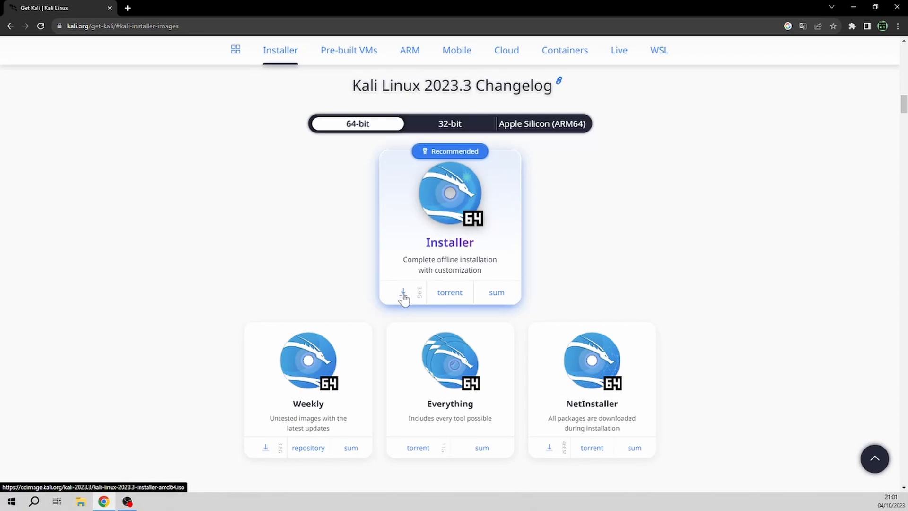
{"action": "left_click", "coordinate": [464, 298]}
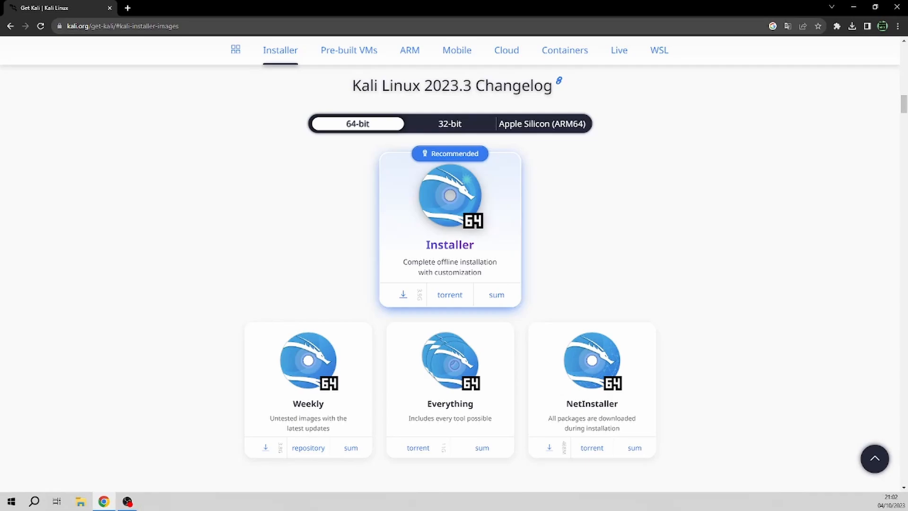
{"action": "key", "text": "ctrl+l"}
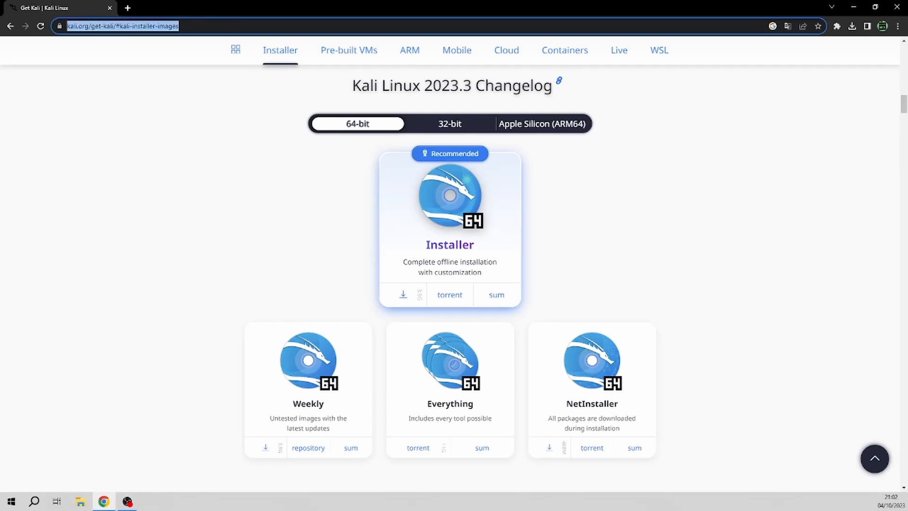
- Search the web for 'virtual box' and go to the official VirtualBox Downloads page
{"action": "type", "text": "virtual box"}
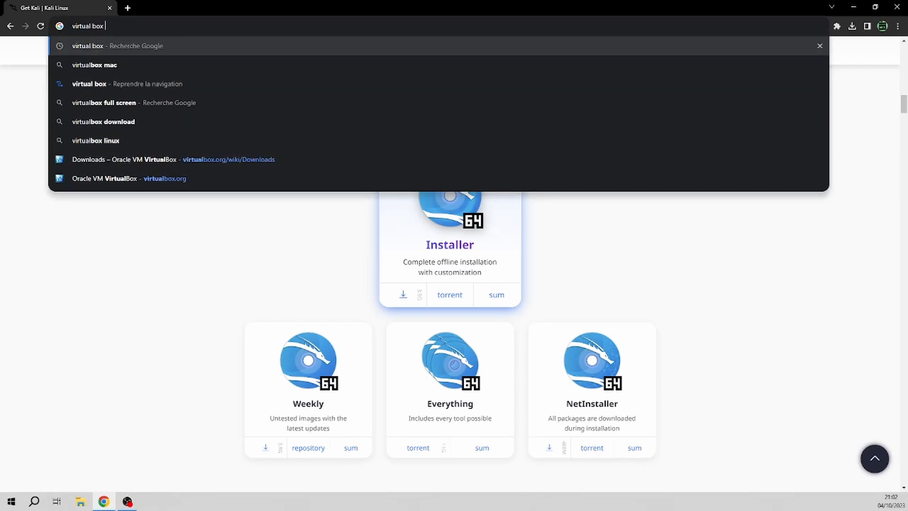
{"action": "key", "text": "Return"}
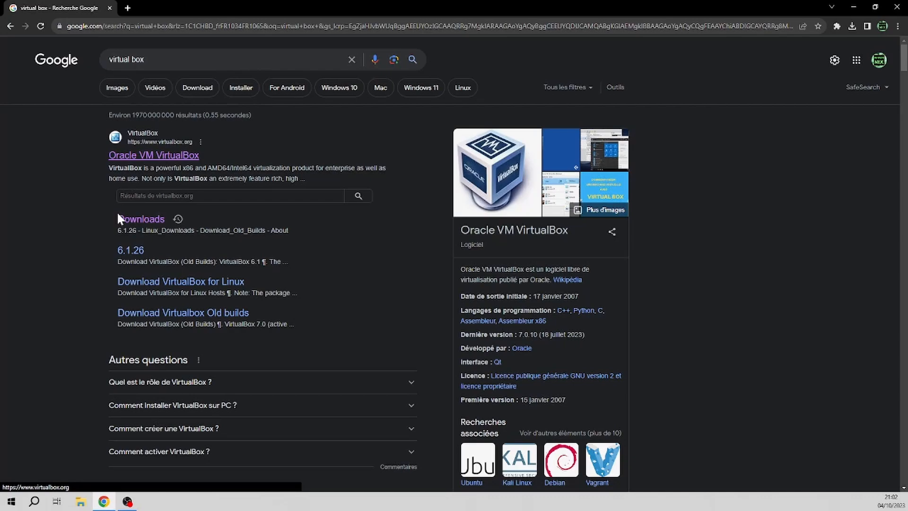
{"action": "left_click", "coordinate": [177, 220]}
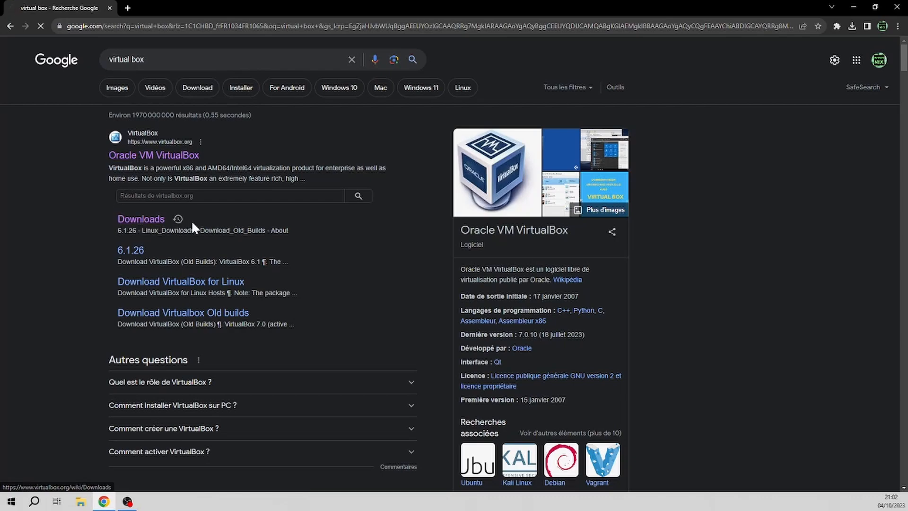
- Download the VirtualBox 7.0.10 package for Windows hosts and open it from Chrome's downloads list
{"action": "double_click", "coordinate": [298, 220]}
{"action": "left_click_drag", "start_coordinate": [316, 226], "coordinate": [363, 235]}
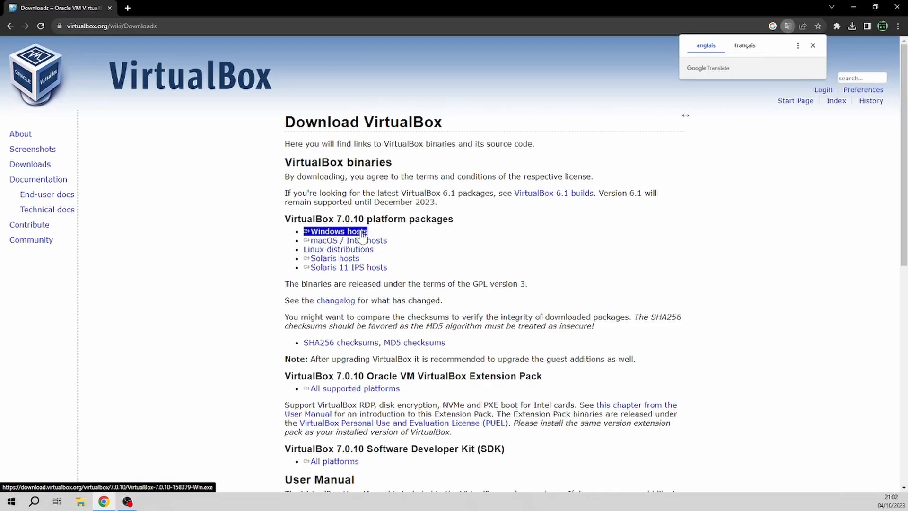
{"action": "left_click", "coordinate": [820, 131]}
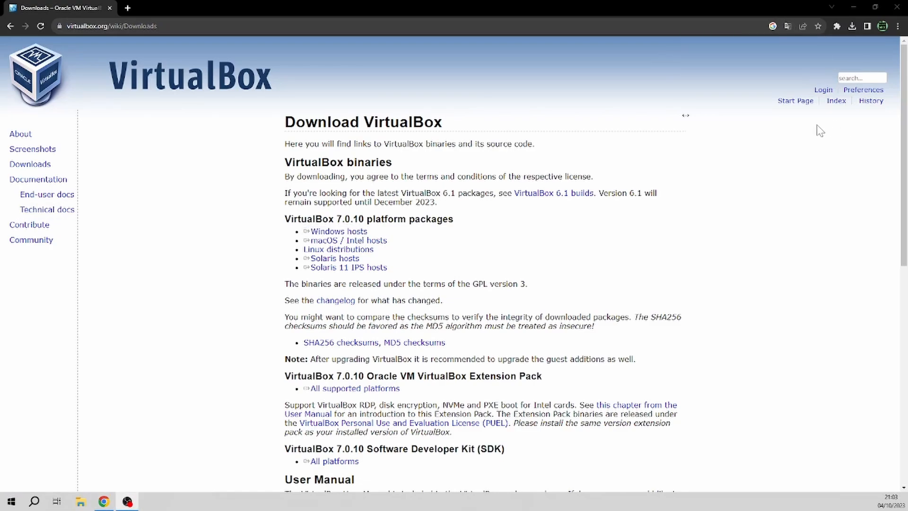
{"action": "left_click", "coordinate": [853, 26]}
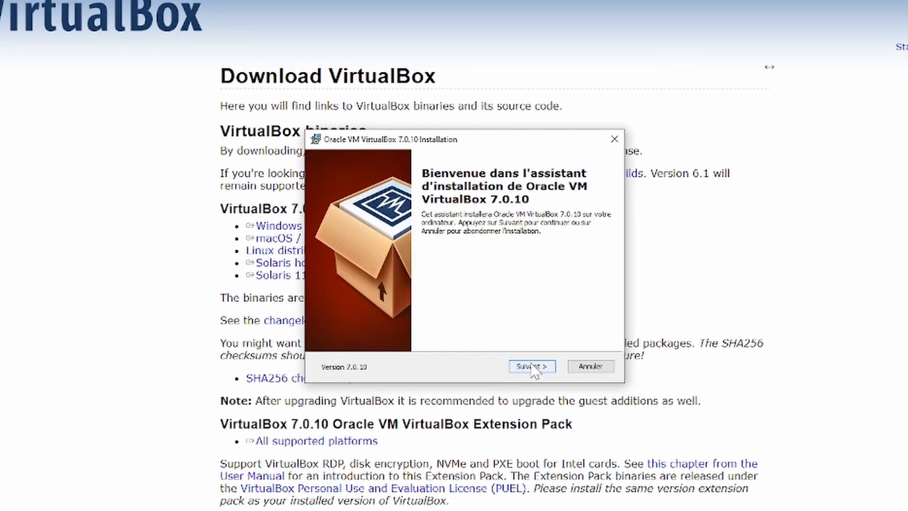
- Install VirtualBox 7.0.10 with default features, accepting the network and Python warnings, then launch it
{"action": "left_click", "coordinate": [533, 368]}
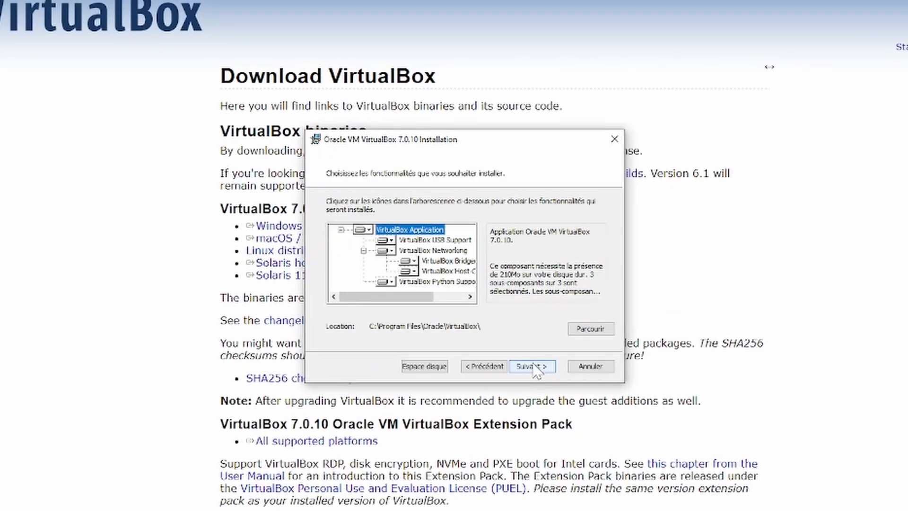
{"action": "left_click", "coordinate": [533, 368]}
{"action": "left_click", "coordinate": [538, 369]}
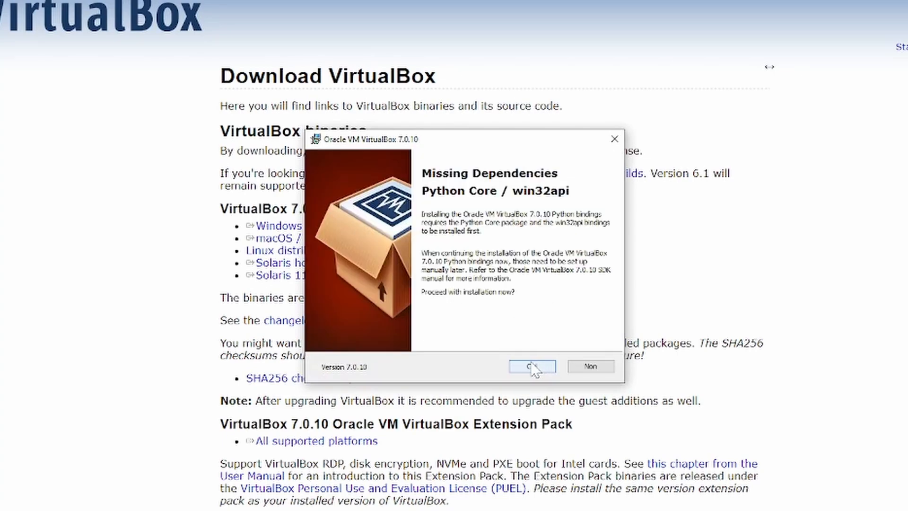
{"action": "left_click", "coordinate": [532, 368]}
{"action": "left_click", "coordinate": [536, 370]}
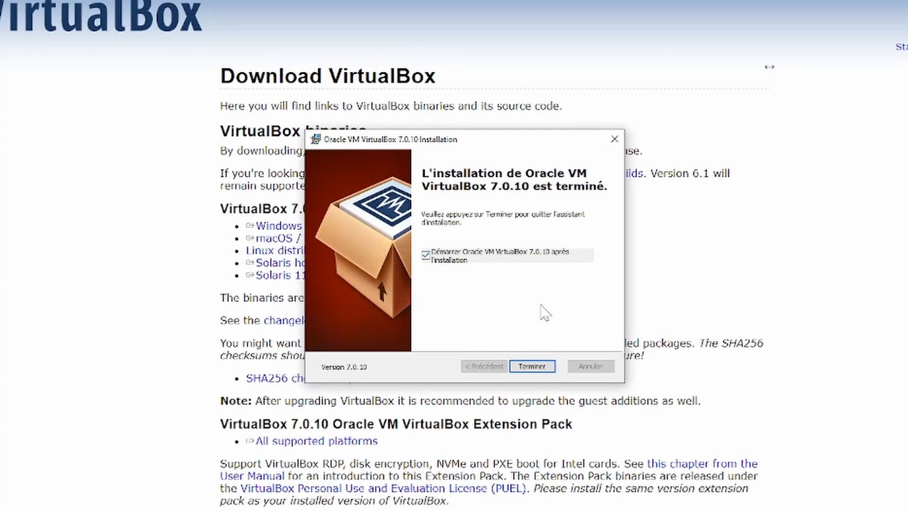
{"action": "left_click", "coordinate": [537, 369]}
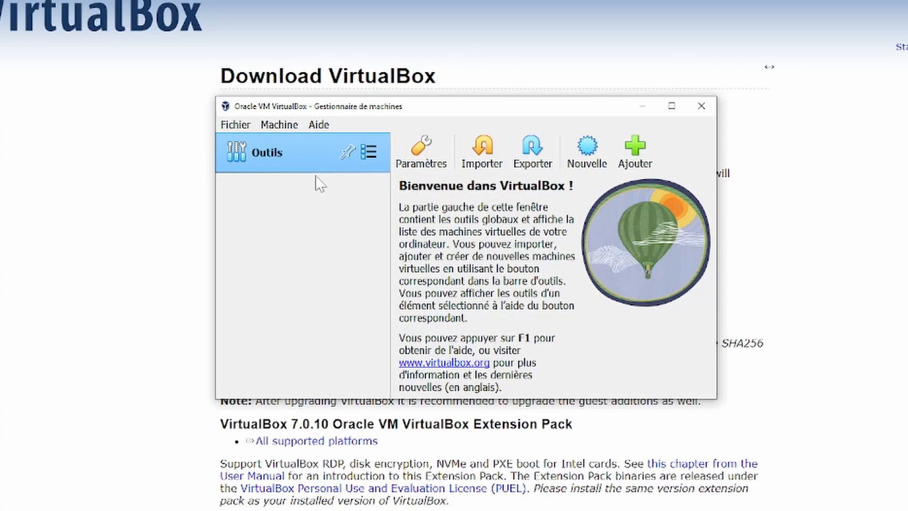
- Start a new virtual machine named Kali with type Linux
{"action": "left_click", "coordinate": [585, 152]}
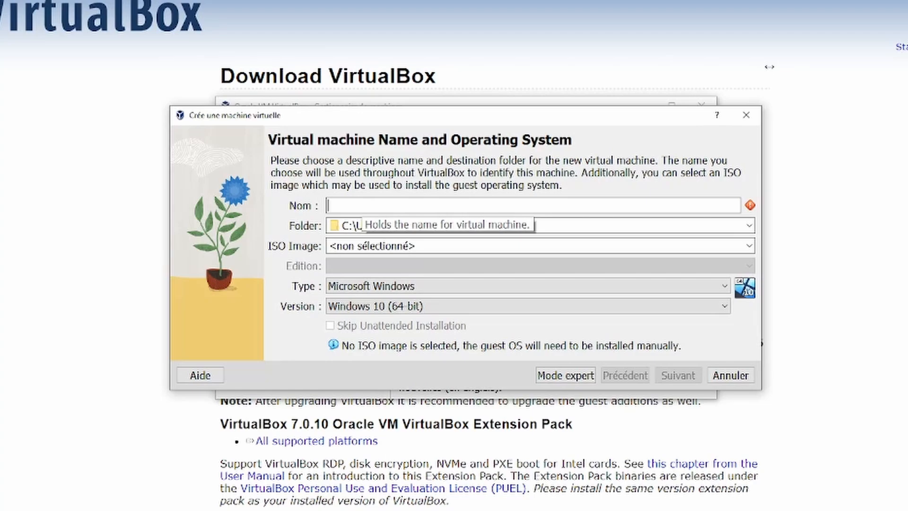
{"action": "type", "text": "Kali"}
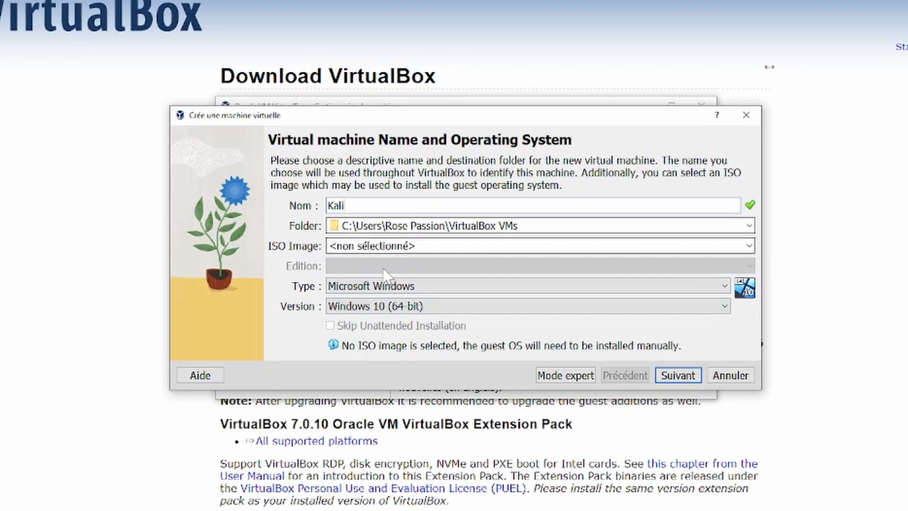
{"action": "left_click", "coordinate": [368, 286]}
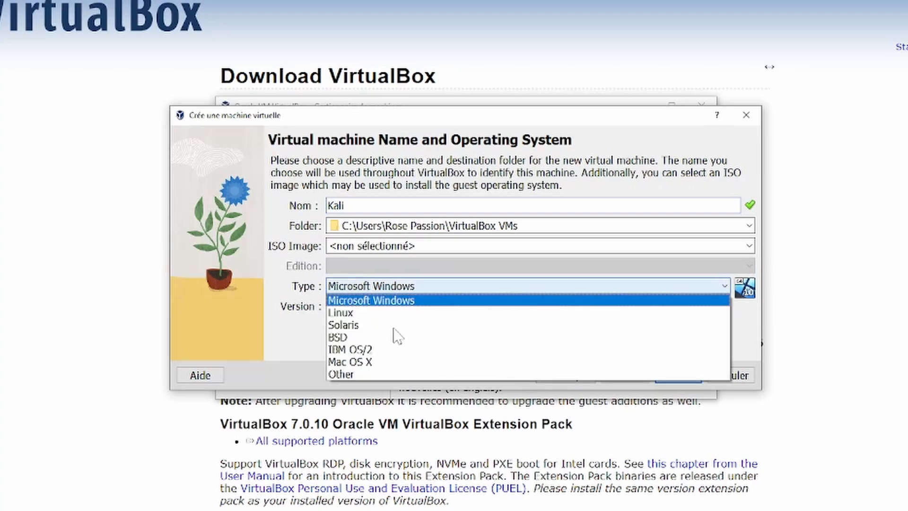
{"action": "left_click", "coordinate": [407, 313]}
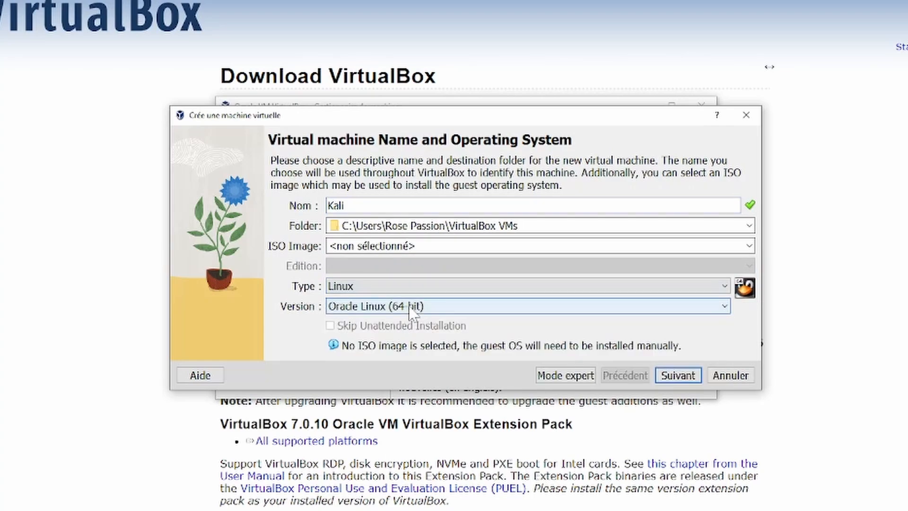
- Set the VM version to Ubuntu 22.04 LTS (64-bit) and continue to hardware settings
{"action": "left_click", "coordinate": [410, 307]}
{"action": "scroll", "coordinate": [415, 378], "scroll_direction": "down", "scroll_amount": 4}
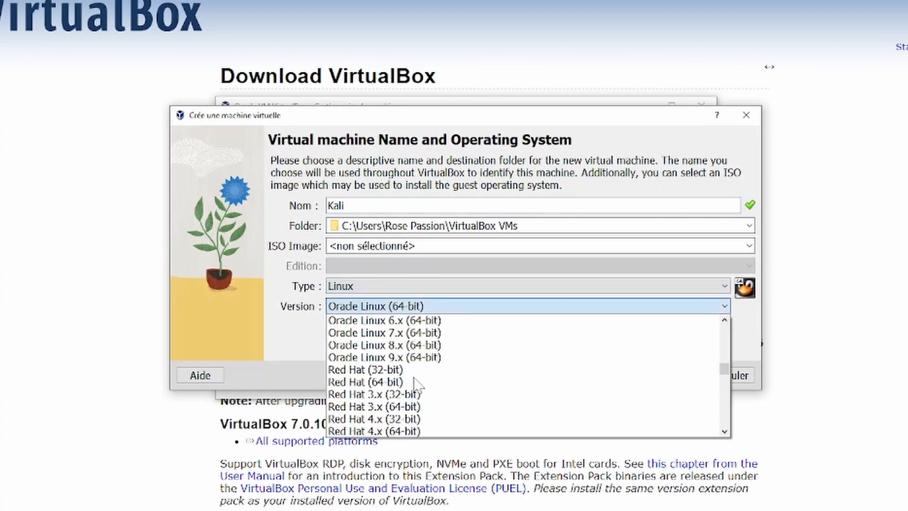
{"action": "scroll", "coordinate": [416, 385], "scroll_direction": "down", "scroll_amount": 7}
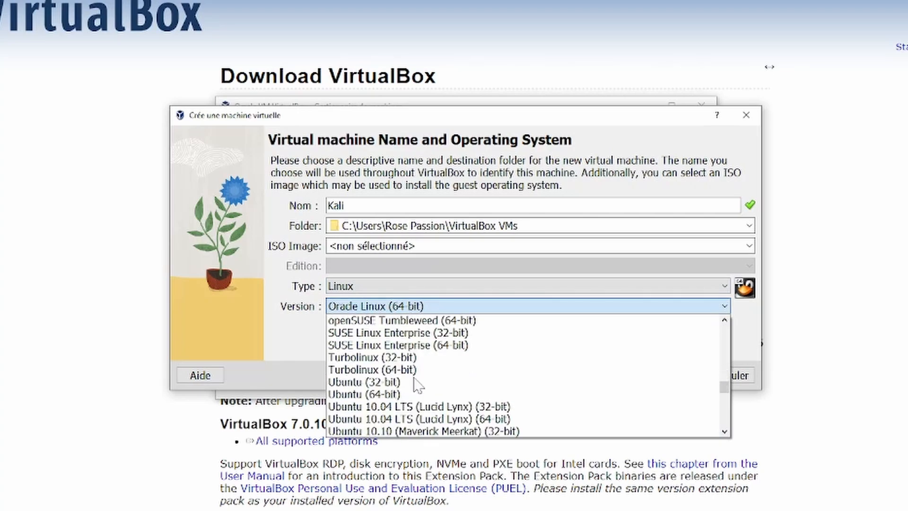
{"action": "scroll", "coordinate": [416, 384], "scroll_direction": "down", "scroll_amount": 10}
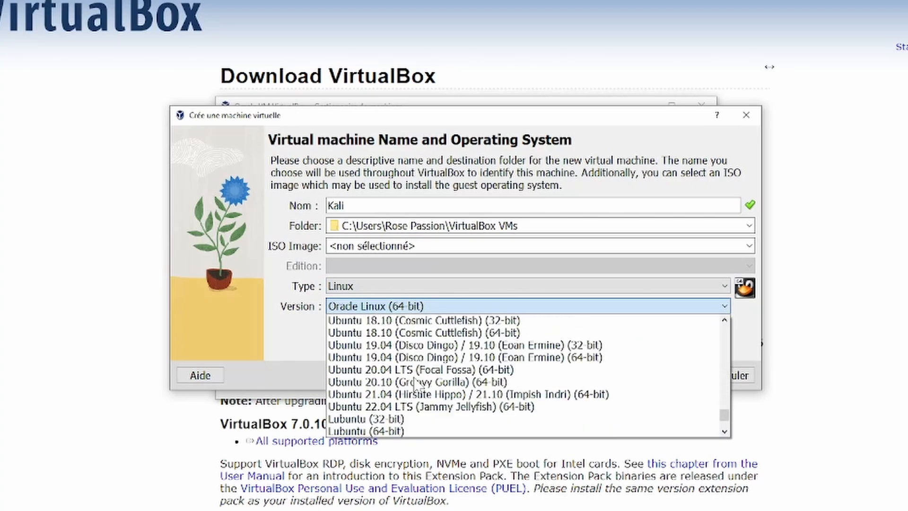
{"action": "scroll", "coordinate": [416, 382], "scroll_direction": "down", "scroll_amount": 1}
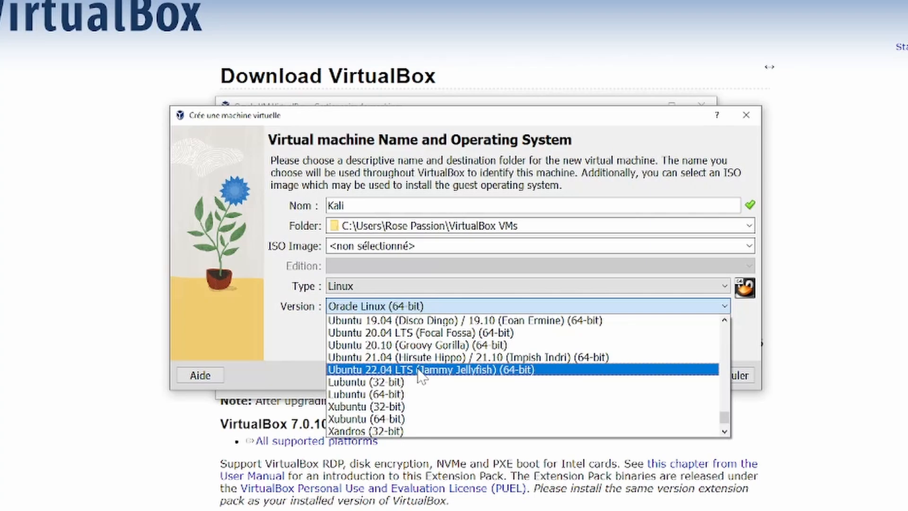
{"action": "left_click", "coordinate": [421, 370]}
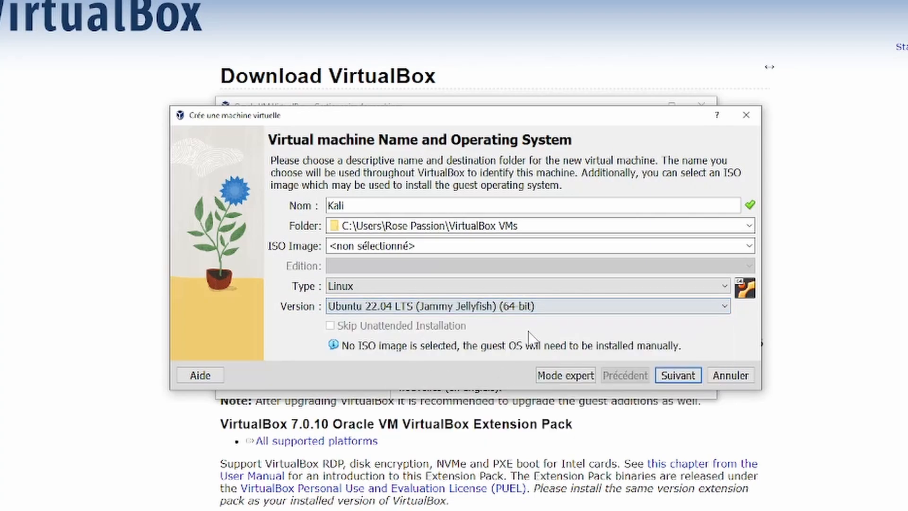
{"action": "left_click", "coordinate": [670, 376]}
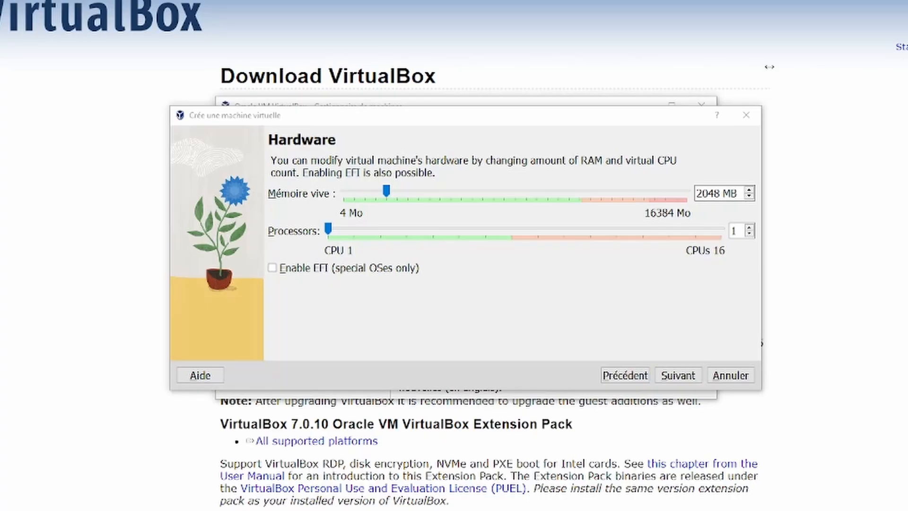
- Check the host's memory in Task Manager (16 GB RAM, 16 logical processors), then close it
{"action": "key", "text": "ctrl+shift+Escape"}
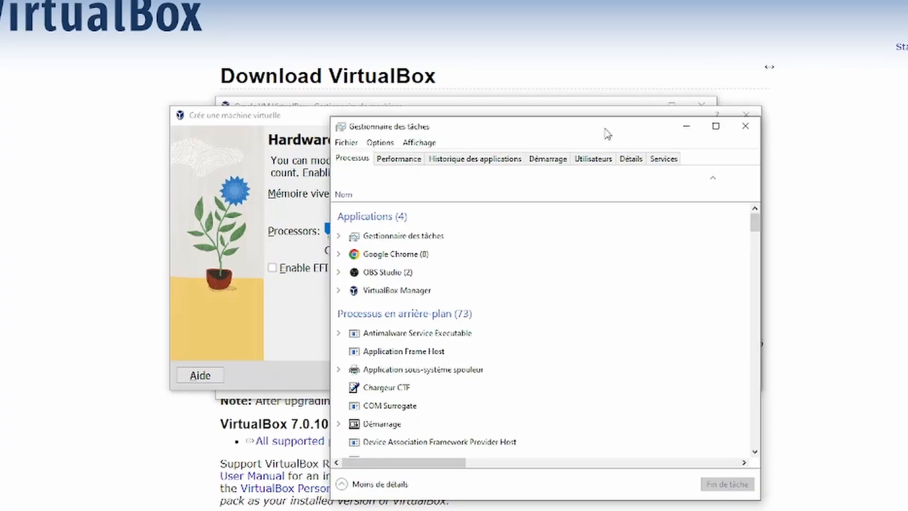
{"action": "left_click_drag", "start_coordinate": [608, 134], "coordinate": [556, 80]}
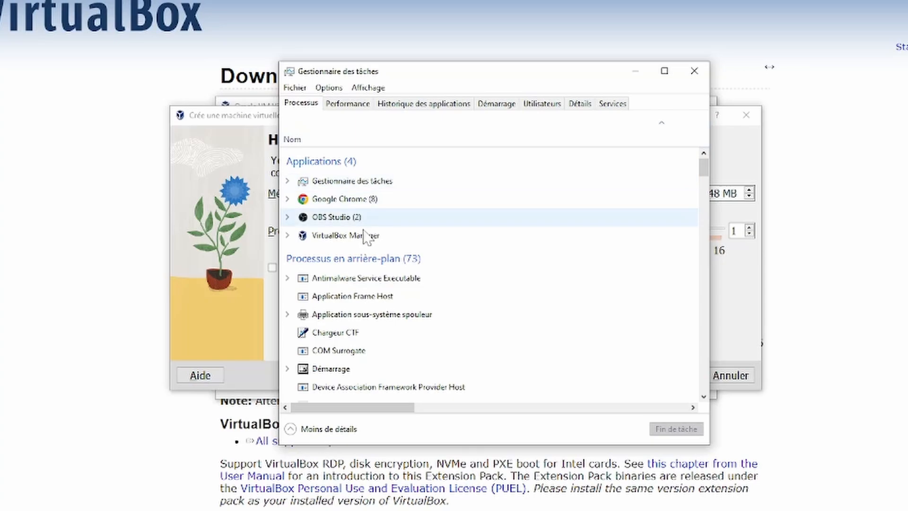
{"action": "left_click", "coordinate": [351, 105]}
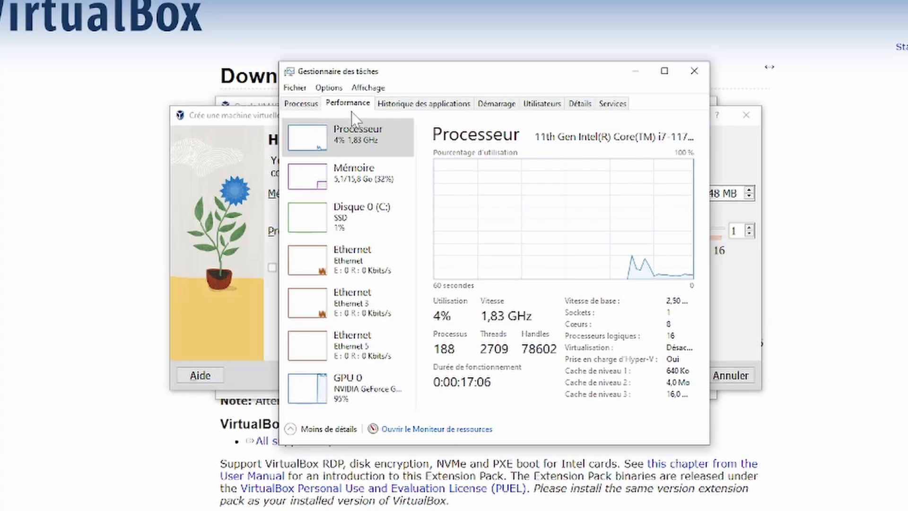
{"action": "left_click", "coordinate": [353, 184]}
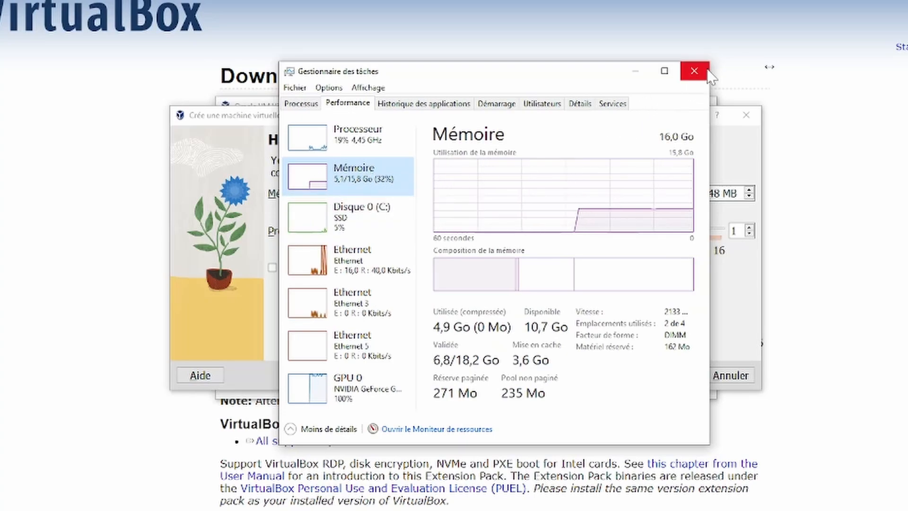
{"action": "left_click", "coordinate": [694, 71]}
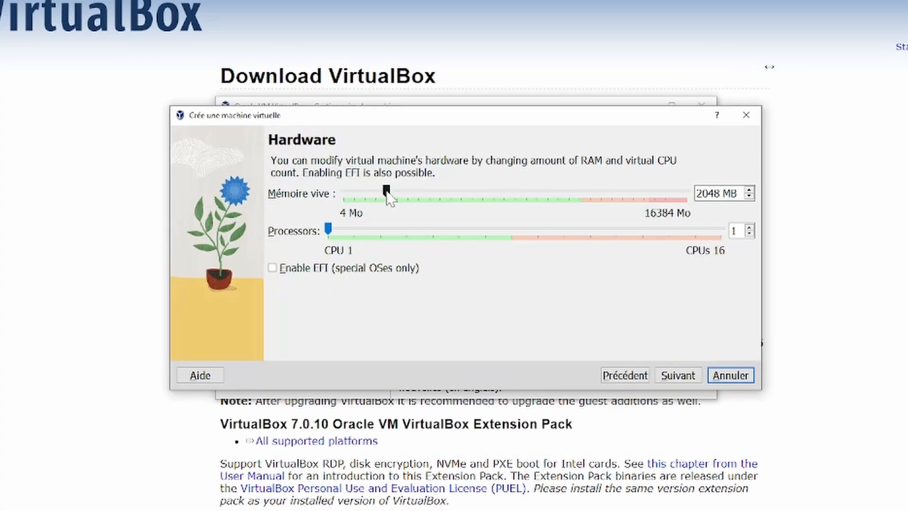
- Allocate 7947 MB of RAM and 5 processors to the Kali VM
{"action": "left_click_drag", "start_coordinate": [385, 193], "coordinate": [506, 192]}
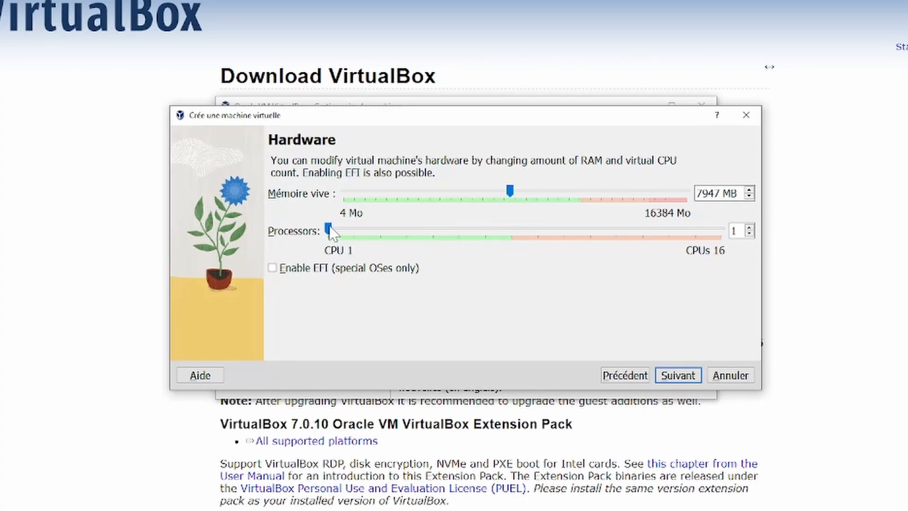
{"action": "left_click_drag", "start_coordinate": [330, 232], "coordinate": [432, 226]}
- Check drive C: free space in File Explorer (50,9 Go of 232 Go), then close Explorer
{"action": "left_click", "coordinate": [678, 376]}
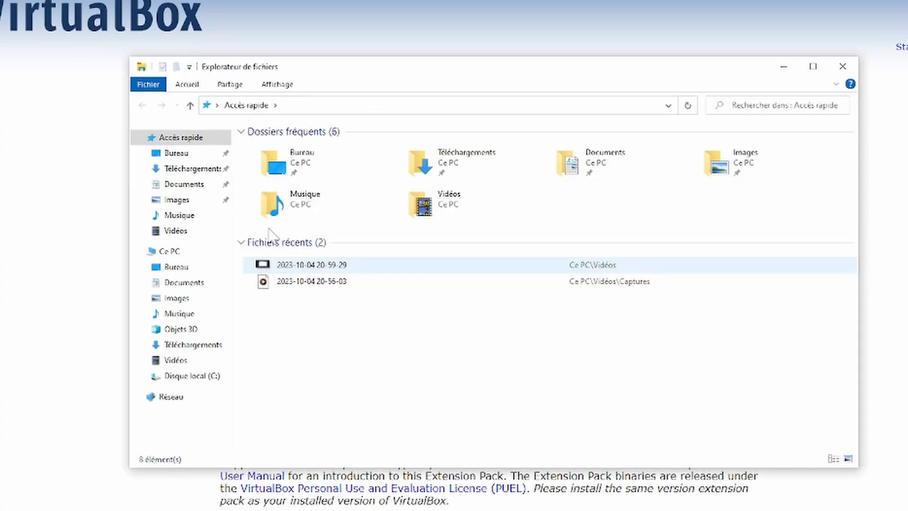
{"action": "left_click", "coordinate": [189, 375]}
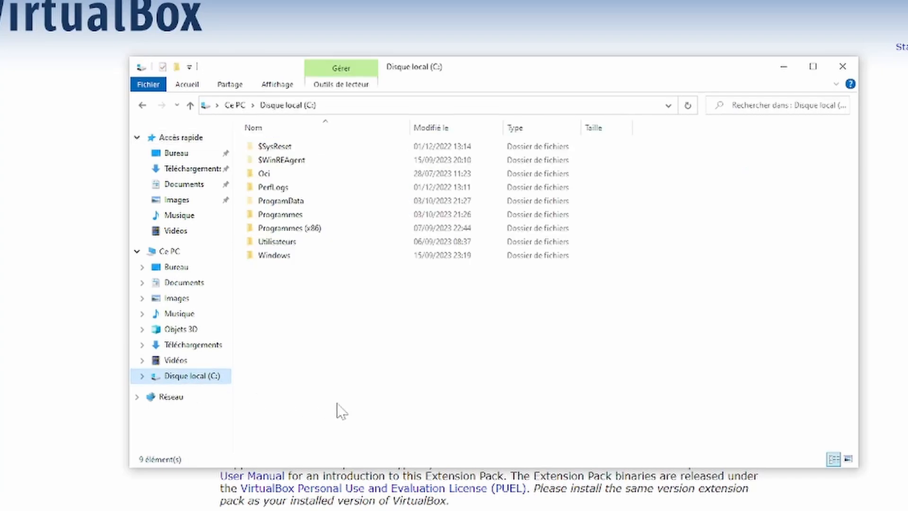
{"action": "left_click", "coordinate": [169, 251]}
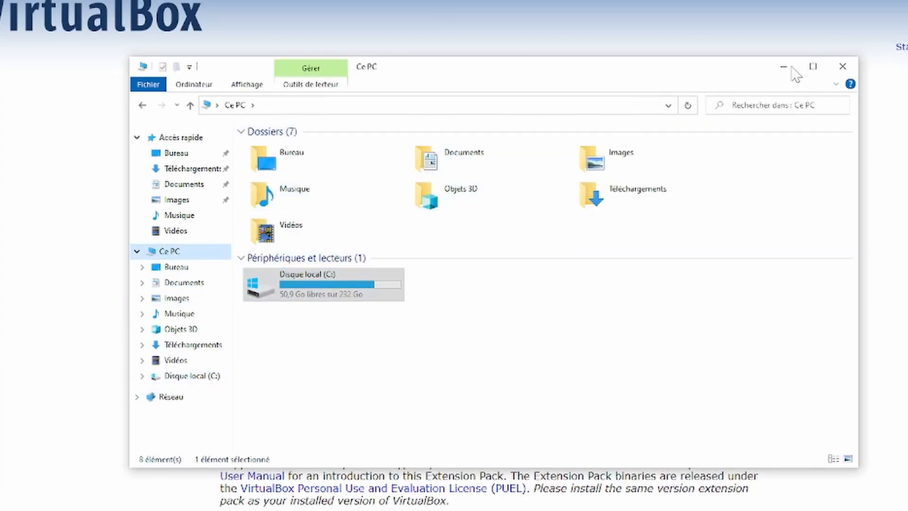
{"action": "left_click", "coordinate": [842, 66]}
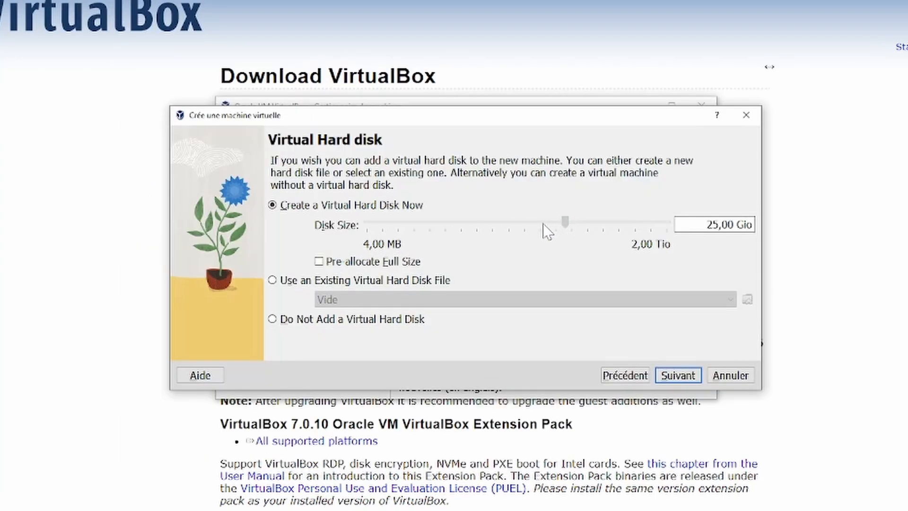
- Set the virtual hard disk to 20,32 Gio and finish creating the Kali VM
{"action": "left_click", "coordinate": [540, 222]}
{"action": "left_click_drag", "start_coordinate": [549, 218], "coordinate": [562, 218]}
{"action": "left_click", "coordinate": [677, 379]}
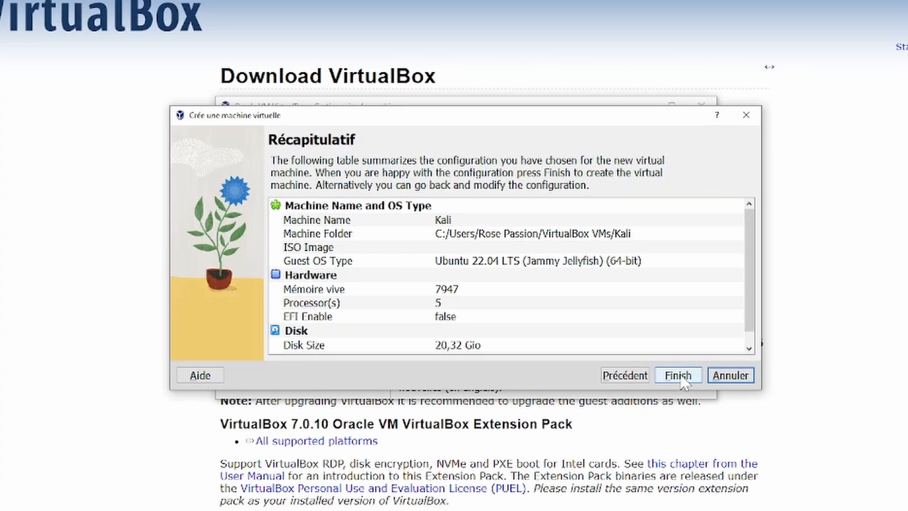
{"action": "left_click", "coordinate": [682, 378]}
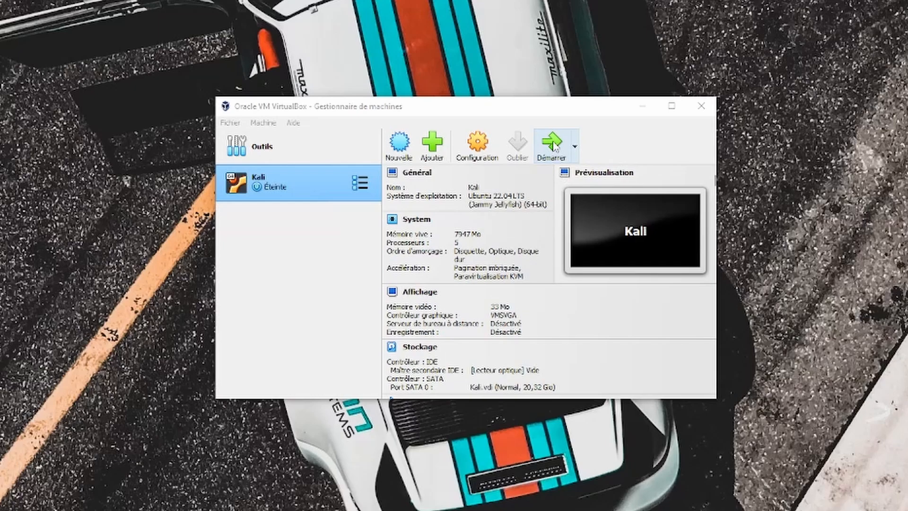
- Start the Kali VM with kali-linux-2023.3-installer-amd64.iso from Téléchargements mounted as its boot DVD
{"action": "left_click", "coordinate": [553, 146]}
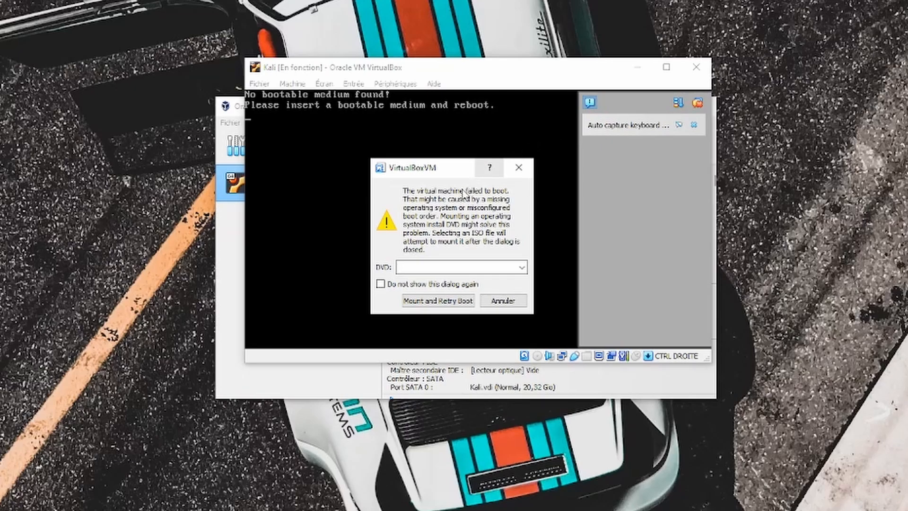
{"action": "left_click", "coordinate": [521, 267]}
{"action": "left_click", "coordinate": [449, 290]}
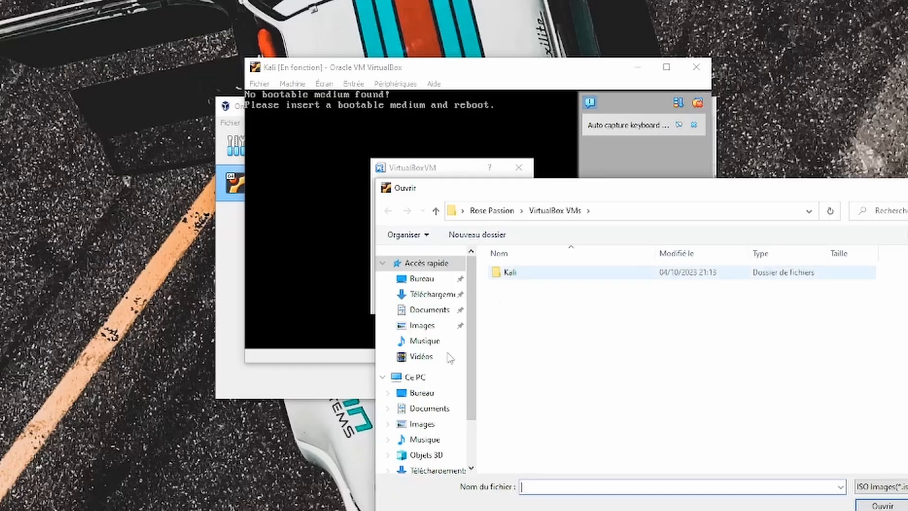
{"action": "left_click", "coordinate": [430, 294]}
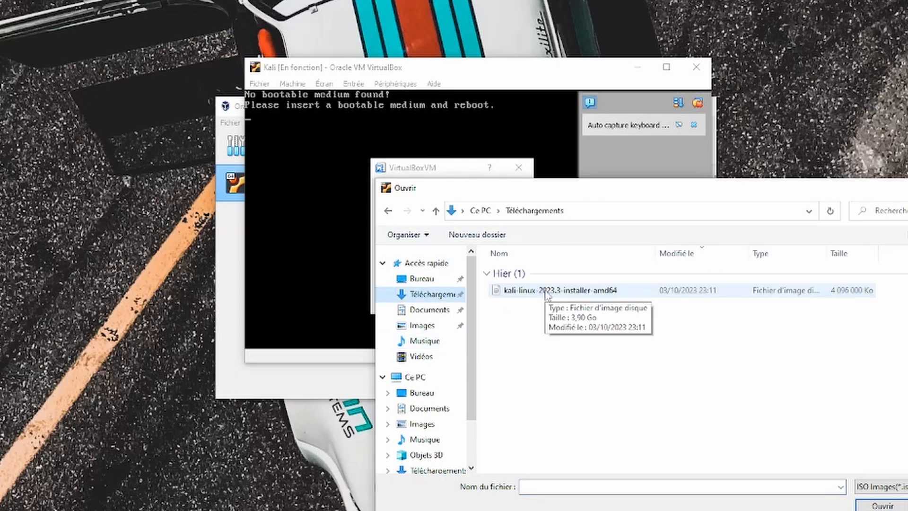
{"action": "double_click", "coordinate": [547, 294]}
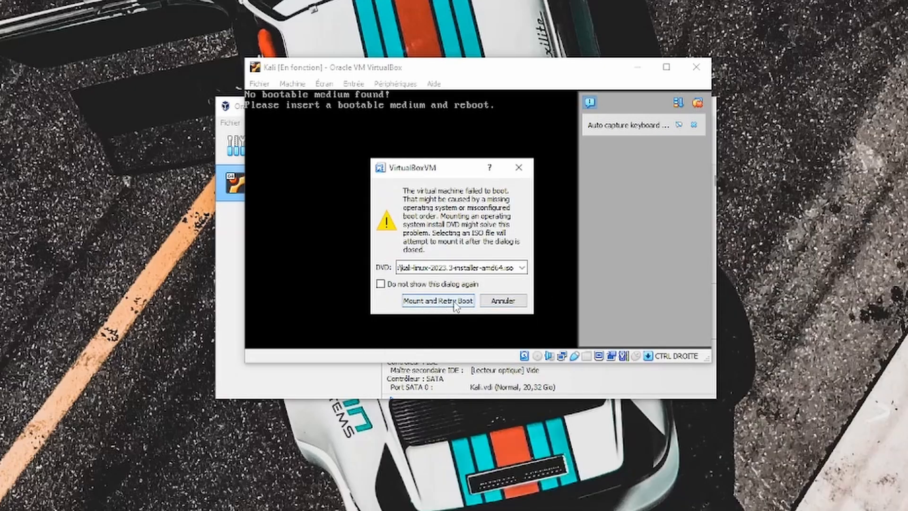
{"action": "left_click", "coordinate": [433, 303]}
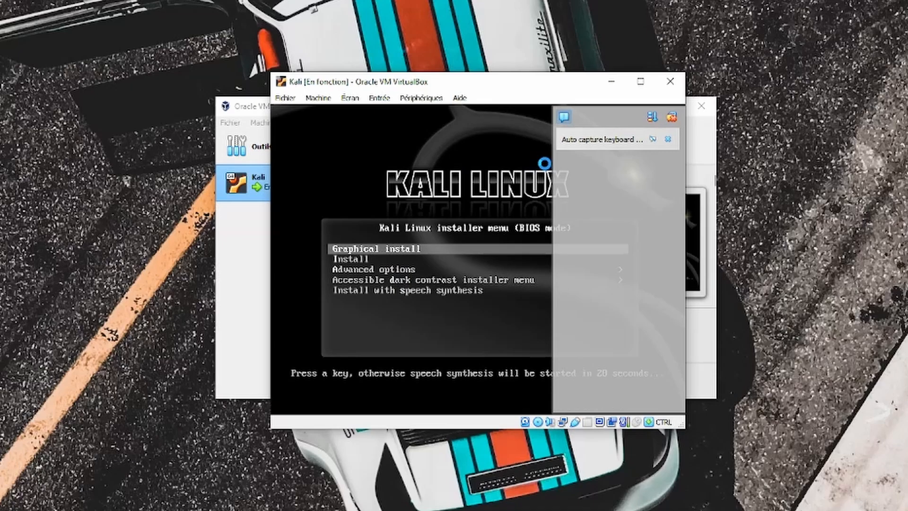
- Let the VM capture mouse and keyboard, then choose Graphical install from the Kali boot menu
{"action": "left_click", "coordinate": [668, 139]}
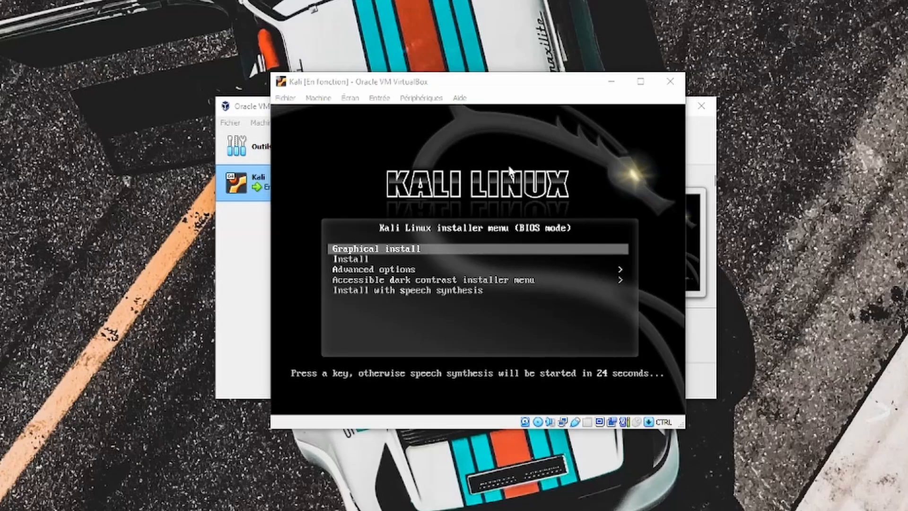
{"action": "left_click", "coordinate": [509, 168]}
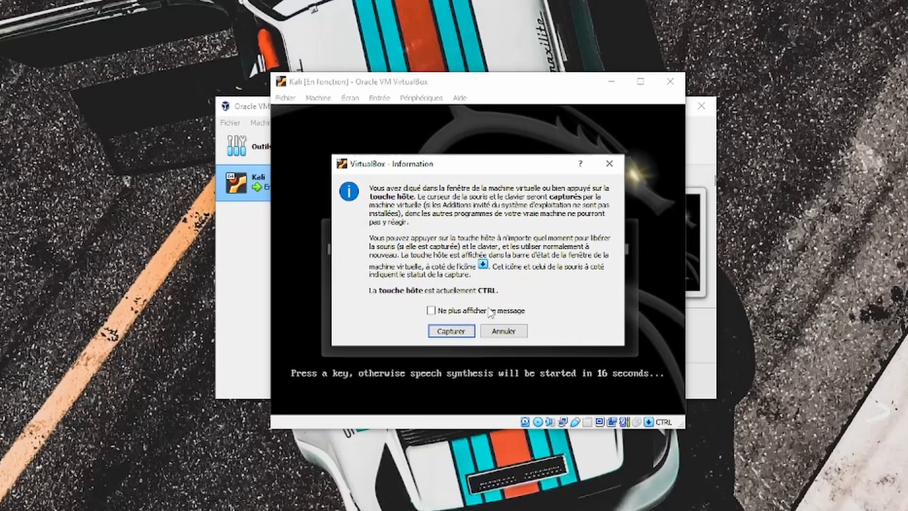
{"action": "left_click", "coordinate": [456, 333]}
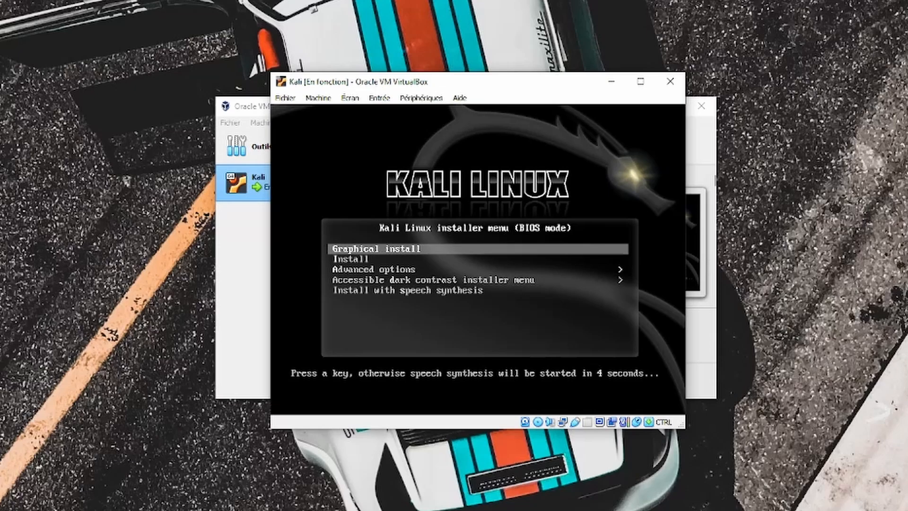
{"action": "key", "text": "Return"}
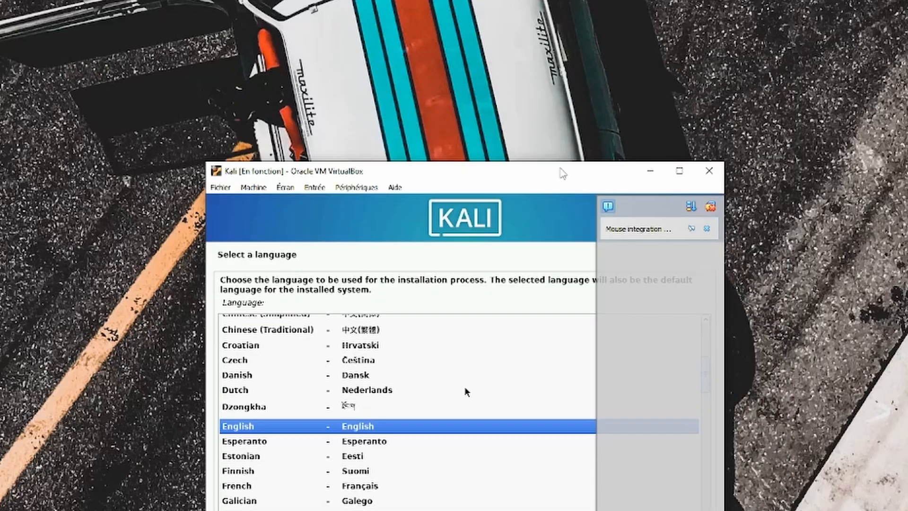
- Choose French as the installer language, France as location, and the Français keyboard layout
{"action": "left_click_drag", "start_coordinate": [562, 173], "coordinate": [589, 33]}
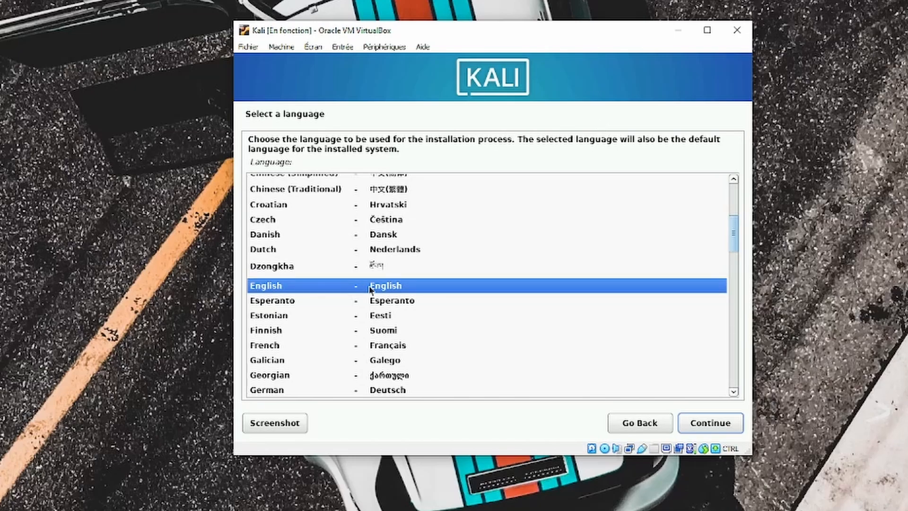
{"action": "key", "text": "Down"}
{"action": "key", "text": "Down"}
{"action": "key", "text": "Down"}
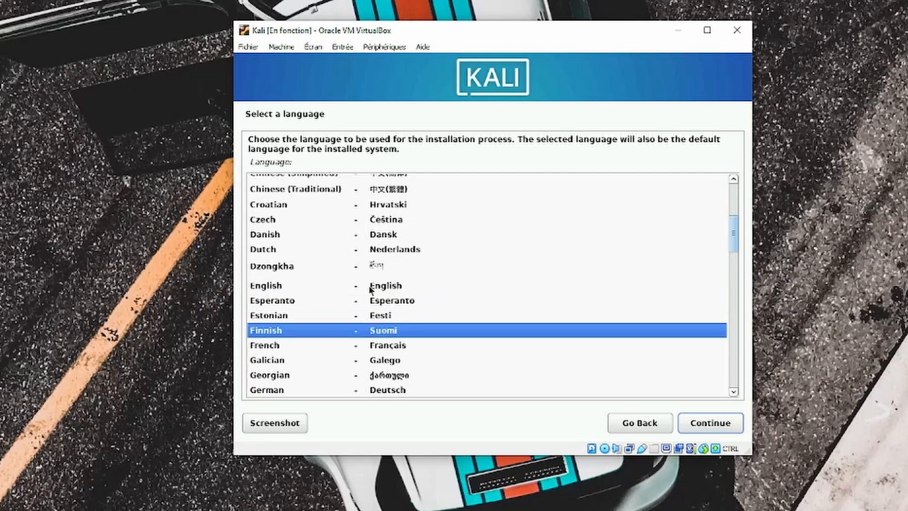
{"action": "key", "text": "Down"}
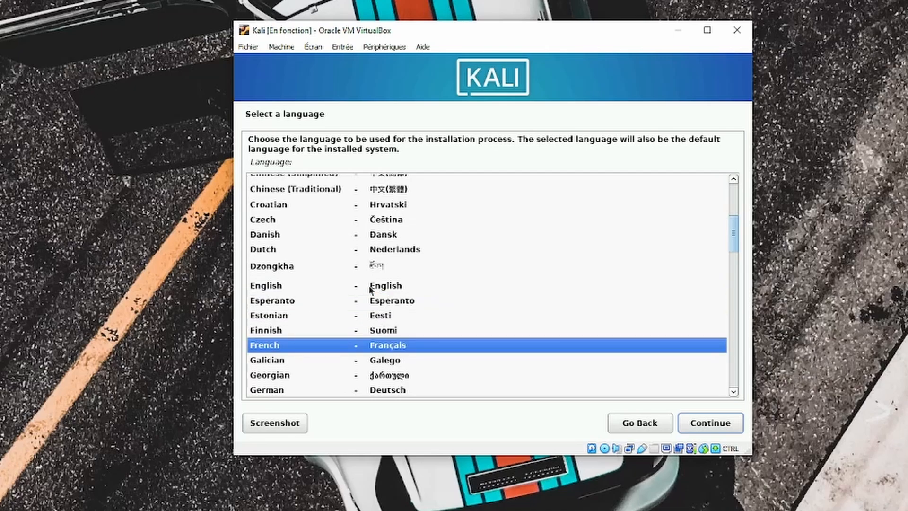
{"action": "key", "text": "Return"}
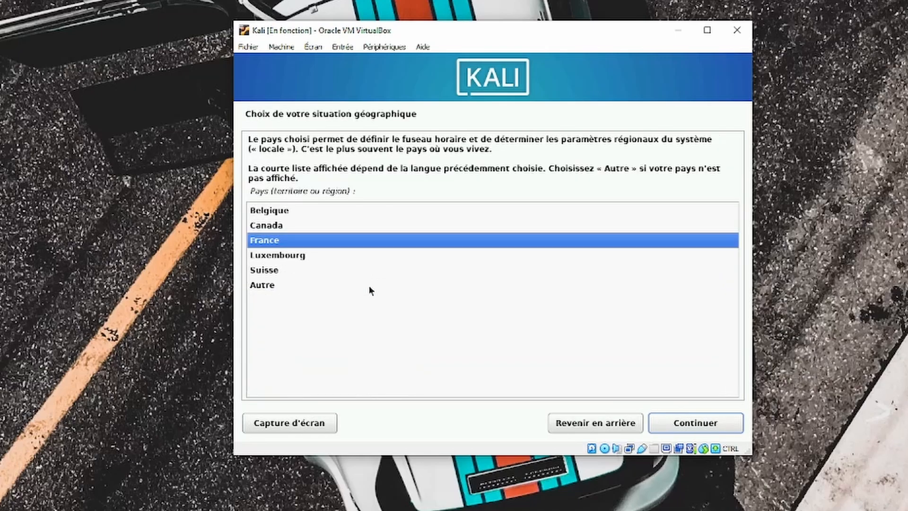
{"action": "key", "text": "Return"}
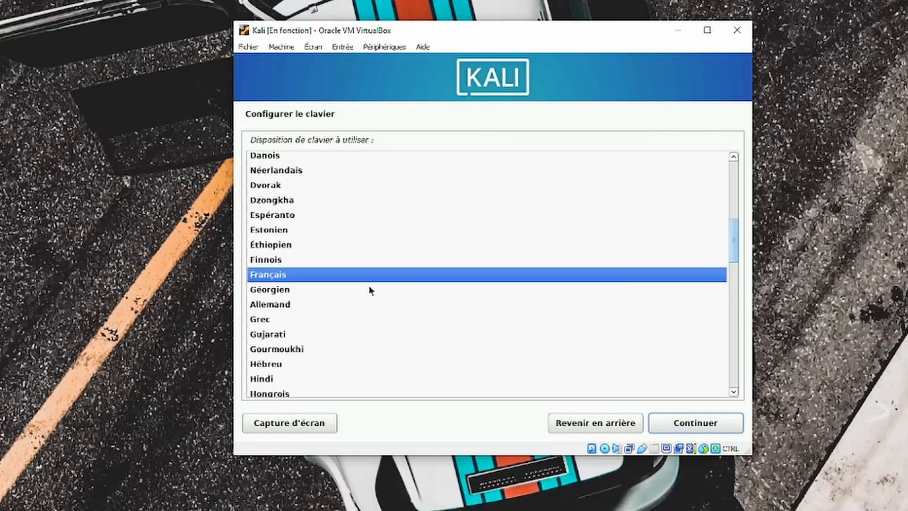
{"action": "key", "text": "Return"}
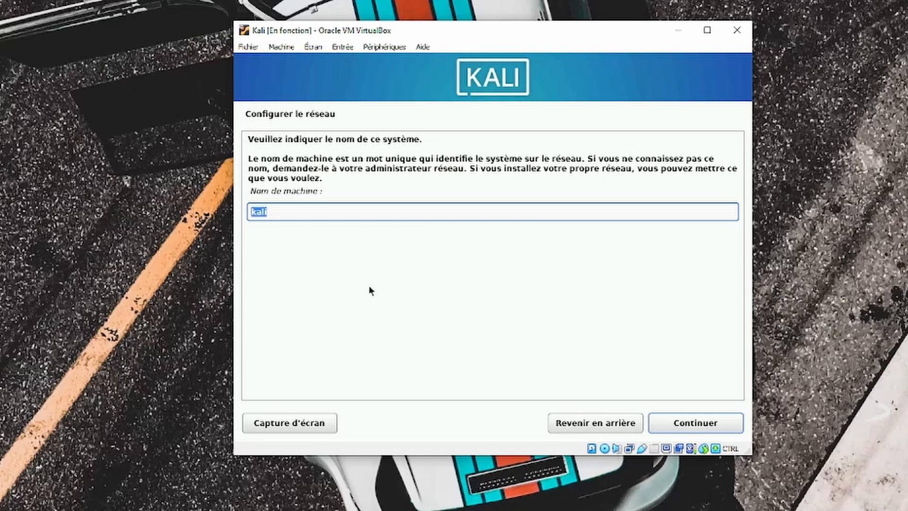
- Keep 'kali' as the hostname and leave the domain name empty
{"action": "key", "text": "Return"}
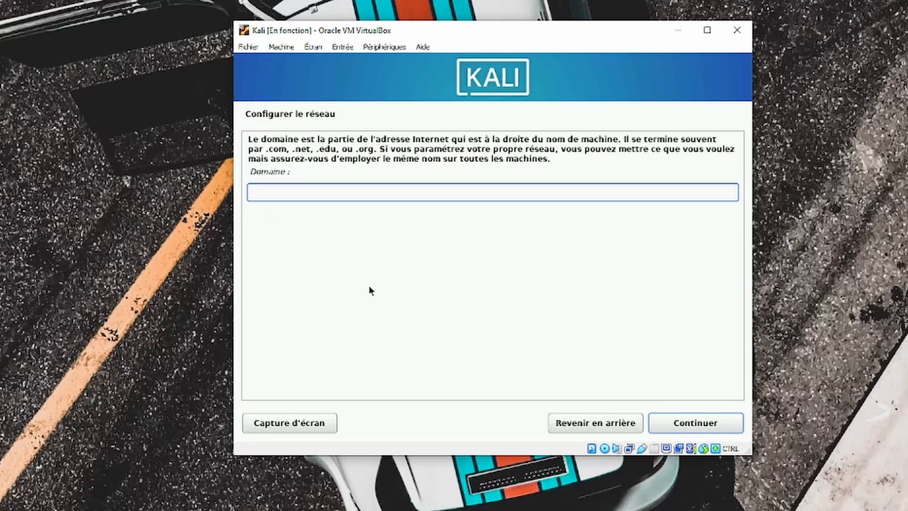
{"action": "key", "text": "Return"}
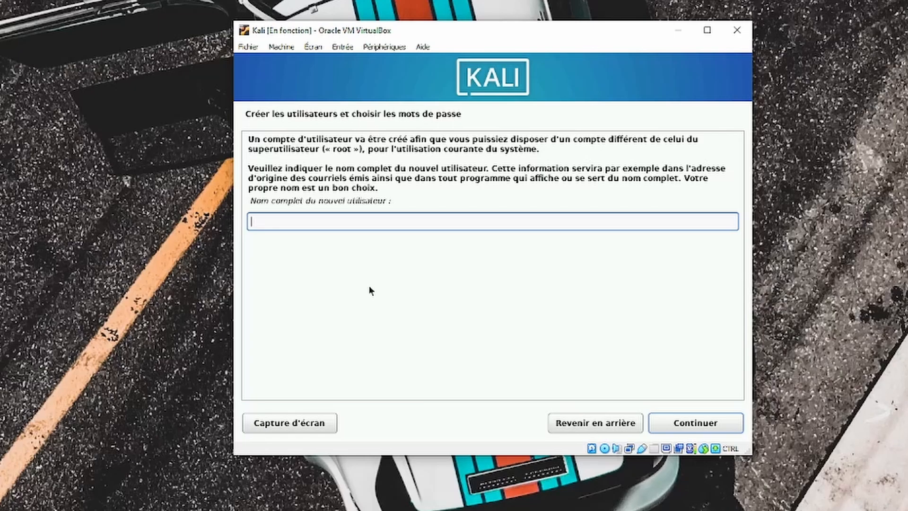
- Enter the new user's full name, then set and confirm the account password
{"action": "type", "text": "nicolas"}
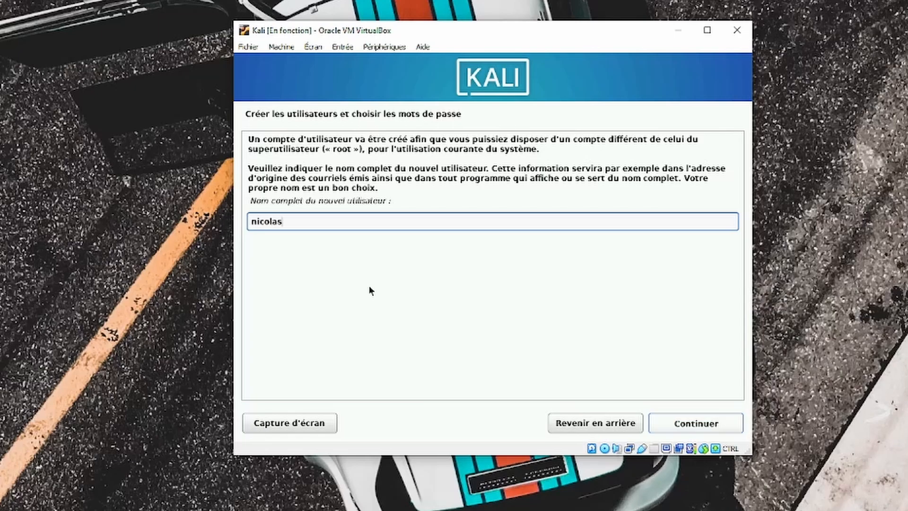
{"action": "key", "text": "Return"}
{"action": "key", "text": "Return"}
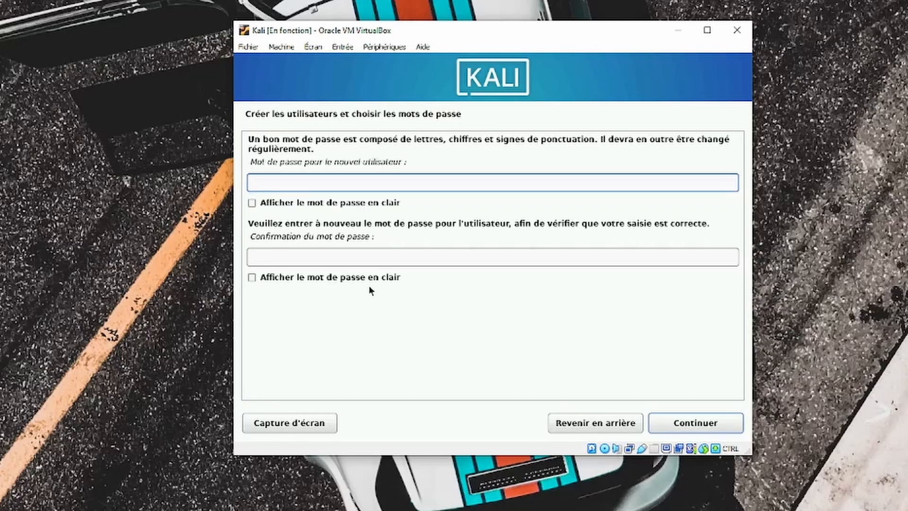
{"action": "type", "text": "•••••••••"}
{"action": "key", "text": "BackSpace"}
{"action": "key", "text": "BackSpace"}
{"action": "key", "text": "BackSpace"}
{"action": "key", "text": "BackSpace"}
{"action": "key", "text": "BackSpace"}
{"action": "key", "text": "BackSpace"}
{"action": "key", "text": "BackSpace"}
{"action": "key", "text": "BackSpace"}
{"action": "key", "text": "BackSpace"}
{"action": "type", "text": "•••••••••••"}
{"action": "key", "text": "Tab"}
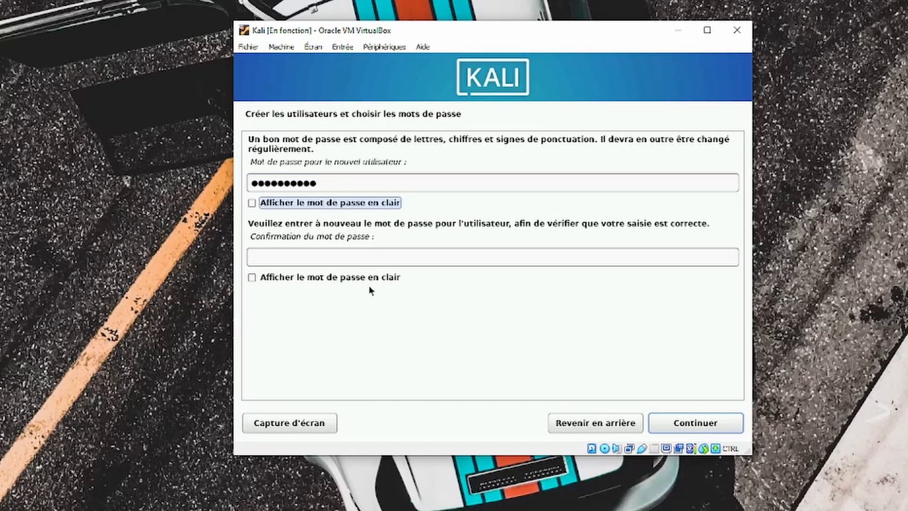
{"action": "key", "text": "Tab"}
{"action": "type", "text": "••"}
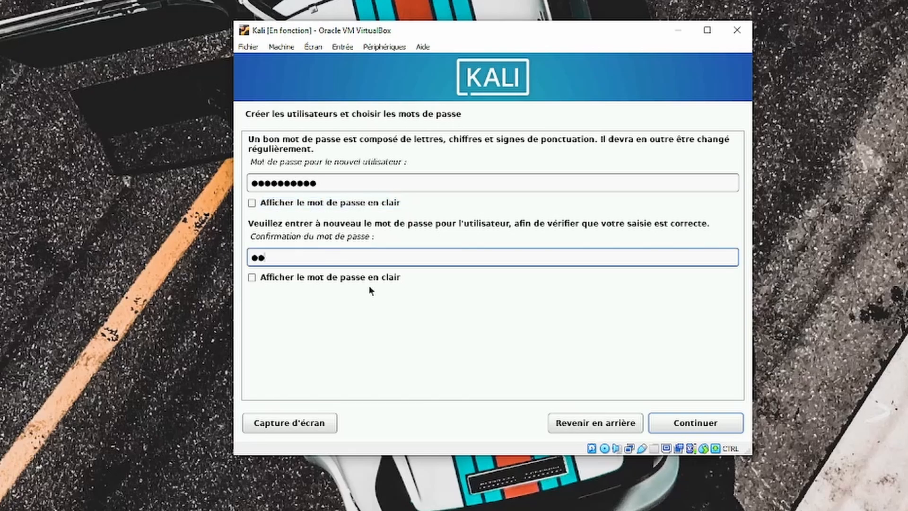
{"action": "type", "text": "•••••••••"}
{"action": "key", "text": "Return"}
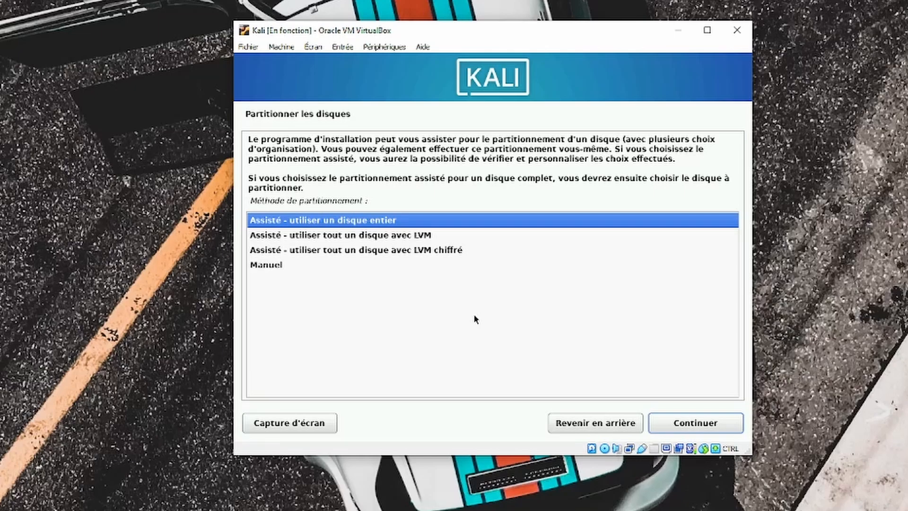
- Use guided whole-disk partitioning on the 21.8 GB disk, all in one partition, and write changes
{"action": "key", "text": "Return"}
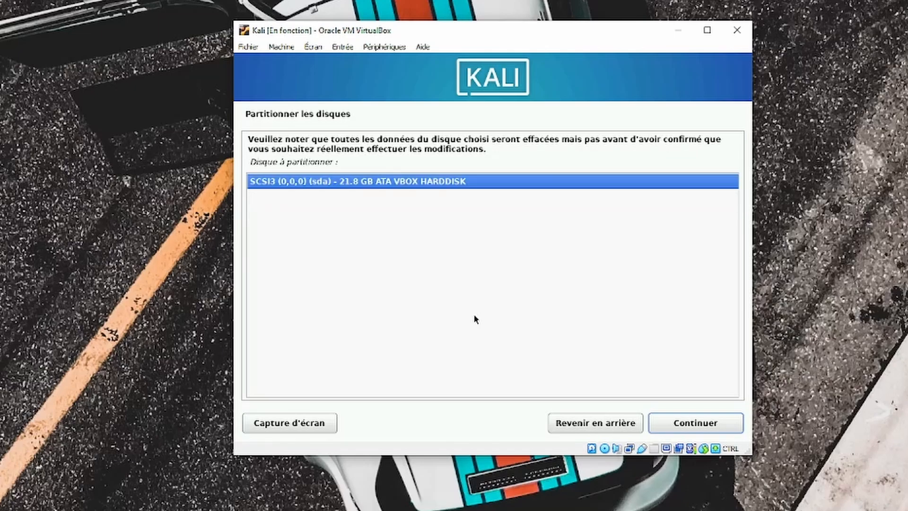
{"action": "key", "text": "Return"}
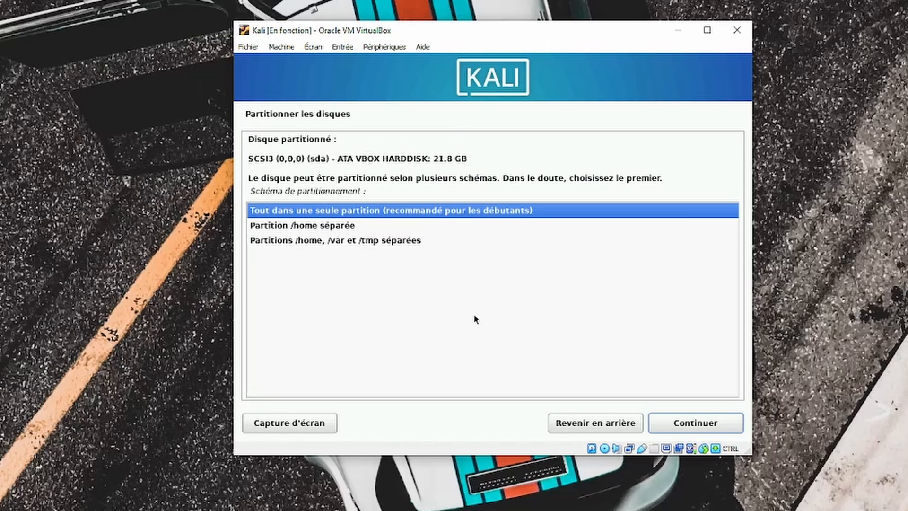
{"action": "key", "text": "Return"}
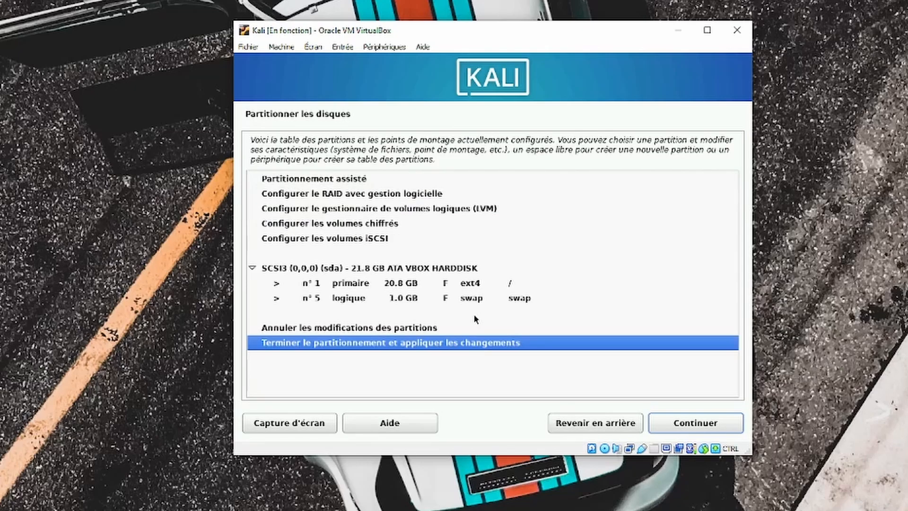
{"action": "key", "text": "Return"}
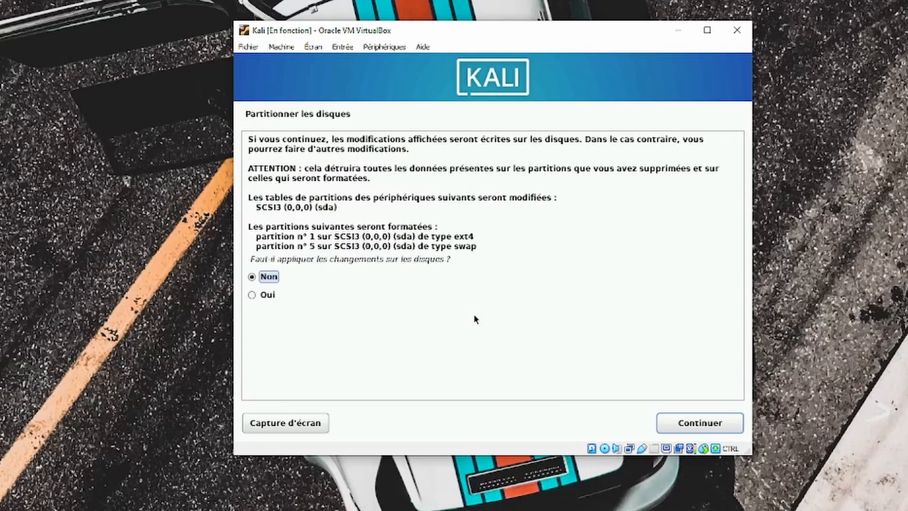
{"action": "key", "text": "Down"}
{"action": "key", "text": "Return"}
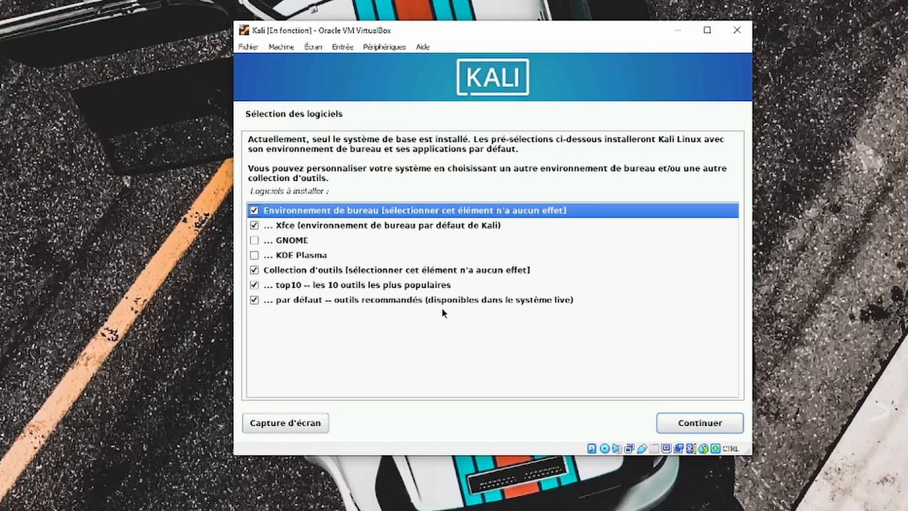
- Keep the default Xfce desktop, top10 and default tool selections, and start the software install
{"action": "key", "text": "Down"}
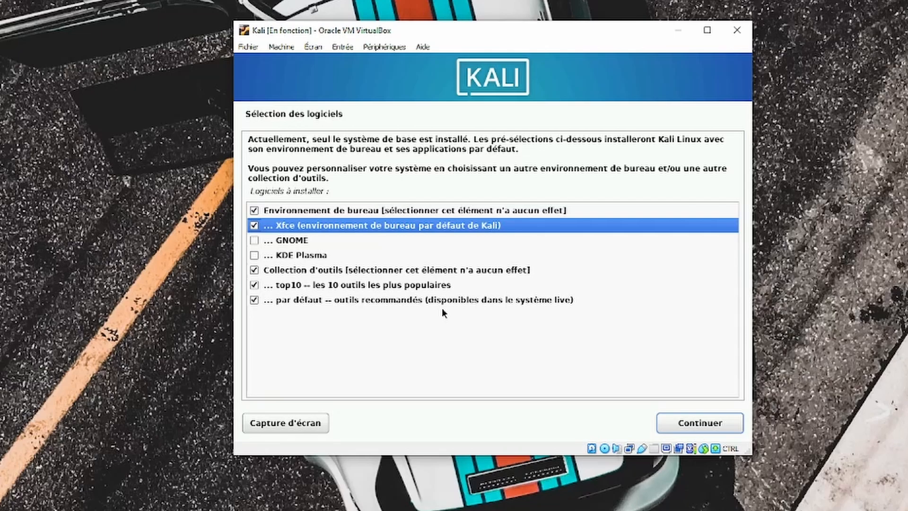
{"action": "key", "text": "Down"}
{"action": "key", "text": "Down"}
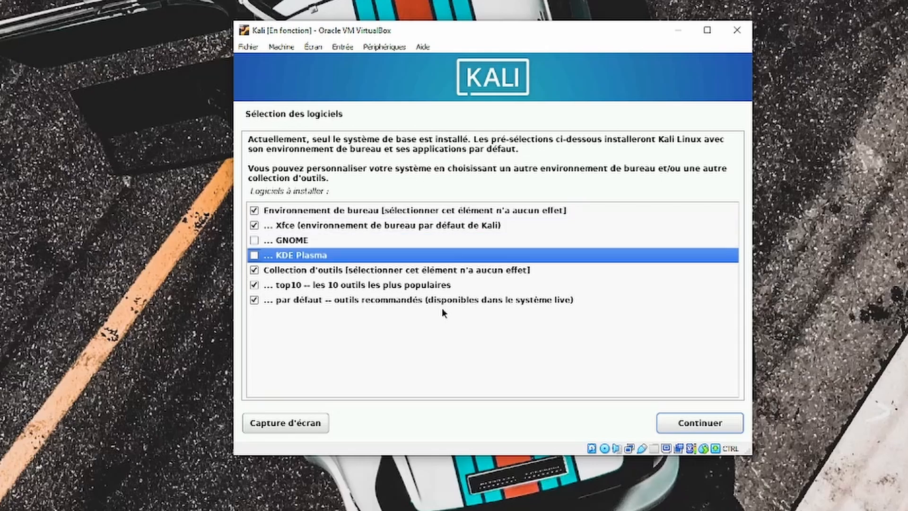
{"action": "key", "text": "Down"}
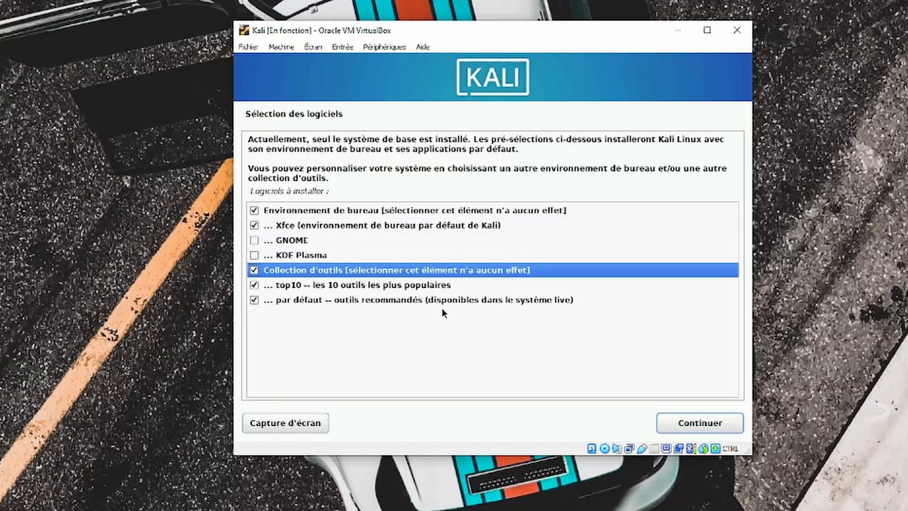
{"action": "key", "text": "Down"}
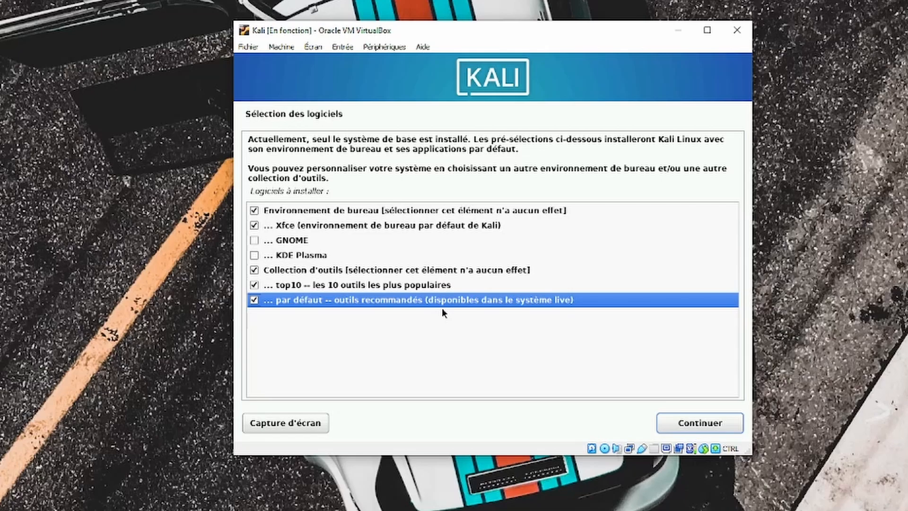
{"action": "left_click", "coordinate": [689, 421]}
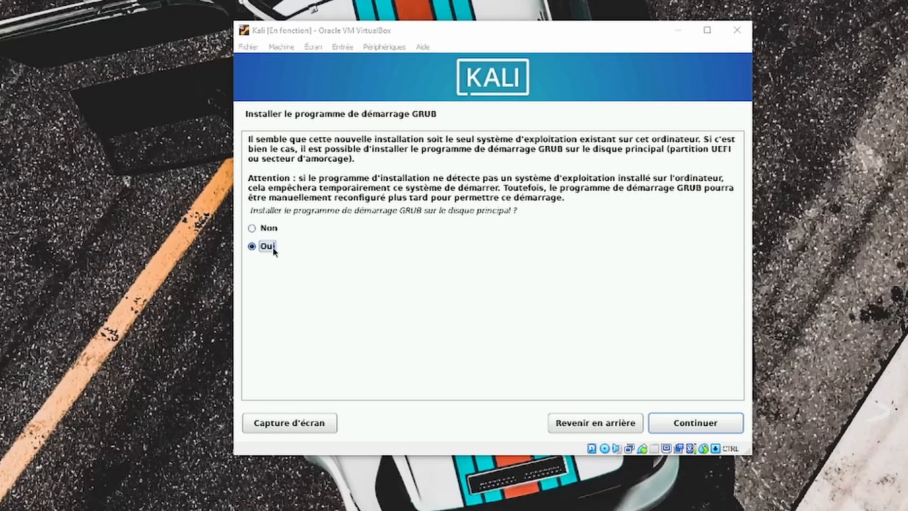
- Install the GRUB boot loader onto /dev/sda
{"action": "left_click", "coordinate": [685, 423]}
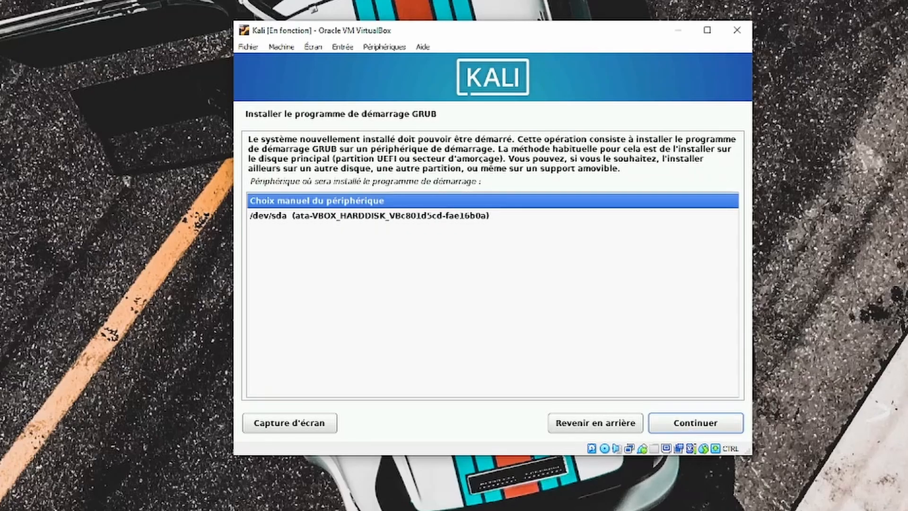
{"action": "left_click", "coordinate": [384, 217]}
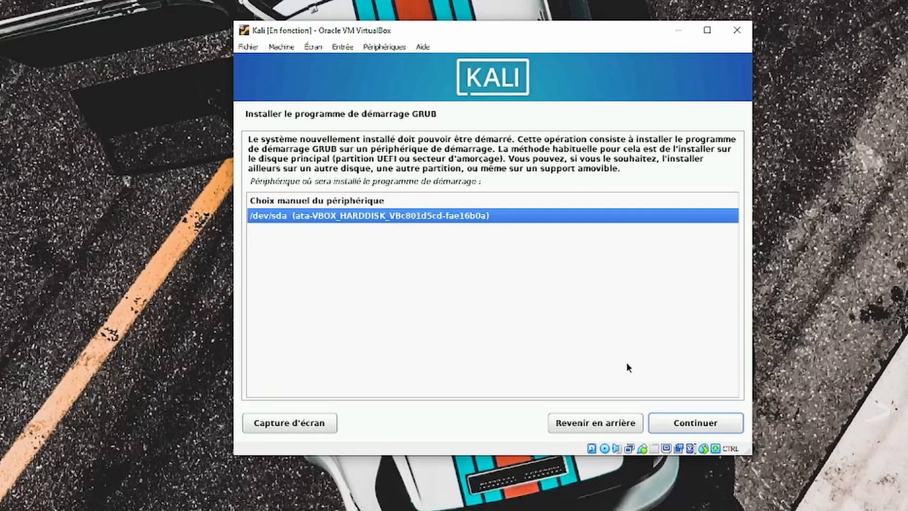
{"action": "left_click", "coordinate": [677, 422]}
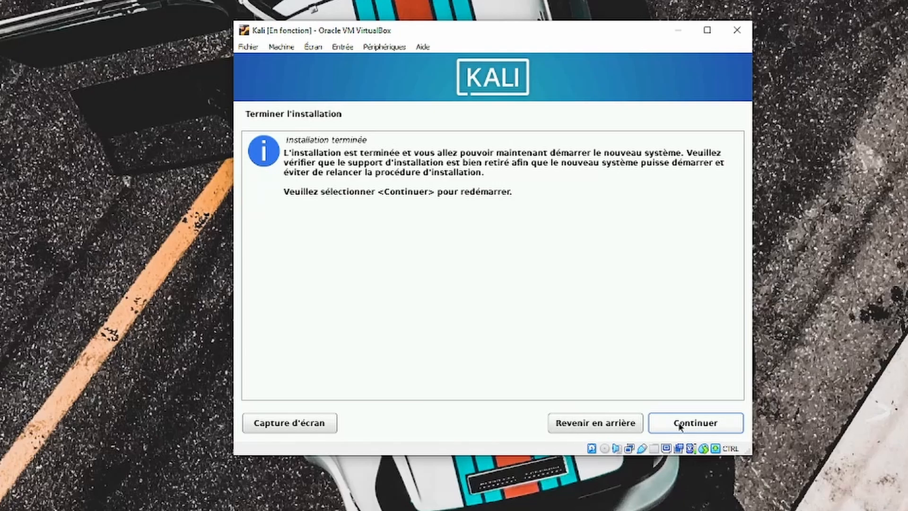
- Continue past 'Installation terminée' to reboot into the installed Kali system
{"action": "left_click", "coordinate": [679, 426]}
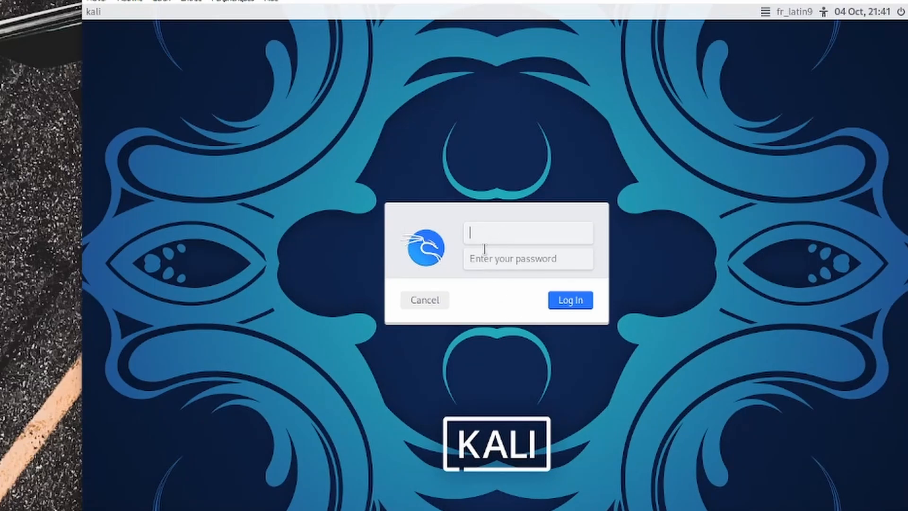
- Log in with the new account's username and password, then maximize the VM window
{"action": "key", "text": "Tab"}
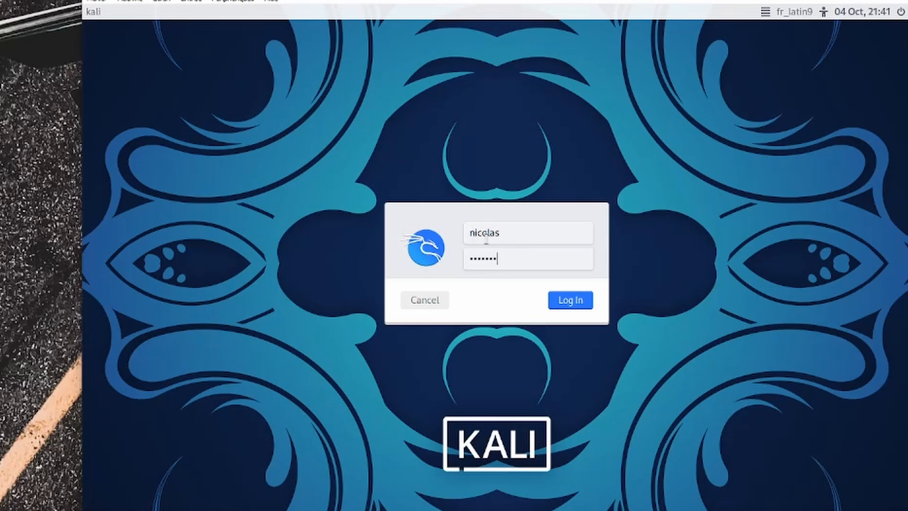
{"action": "key", "text": "Return"}
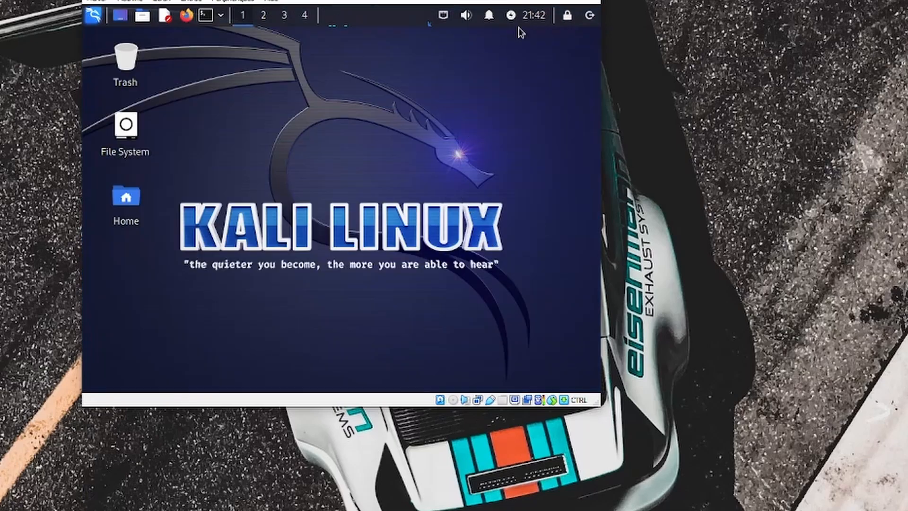
{"action": "left_click", "coordinate": [539, 26]}
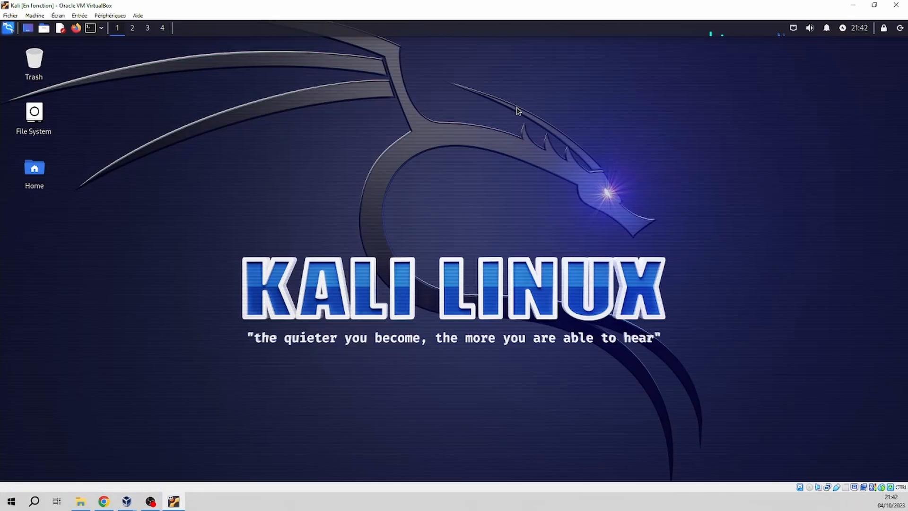